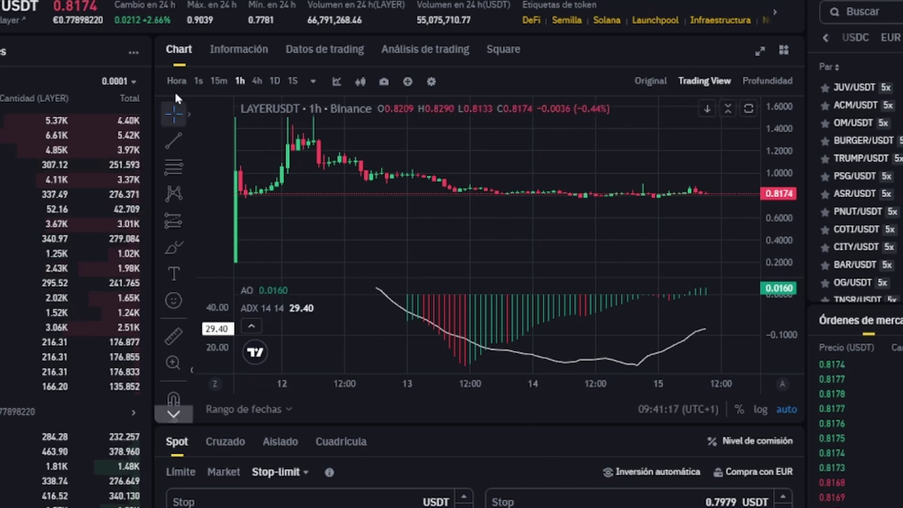
# Step: Browse the holdings and favourites lists in the market pairs list, and return to the USDT pairs
pyautogui.moveTo(0, 0)
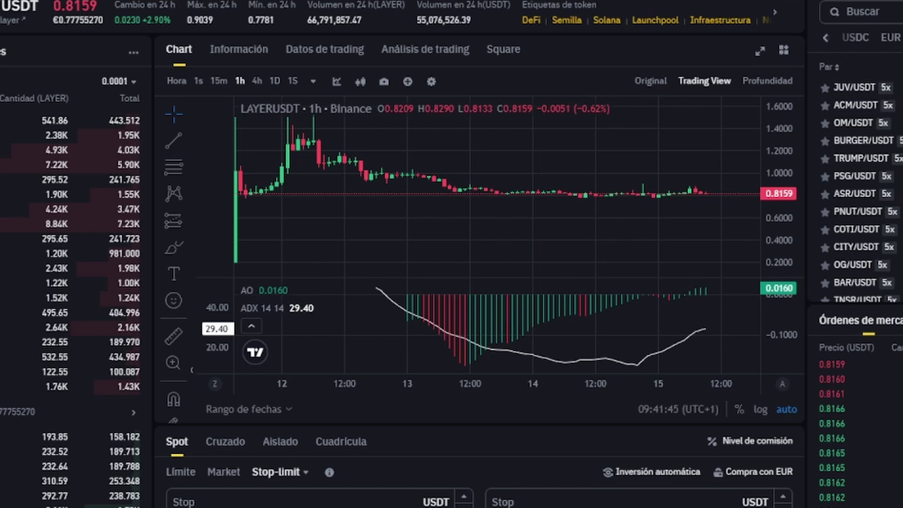
pyautogui.click(826, 37)
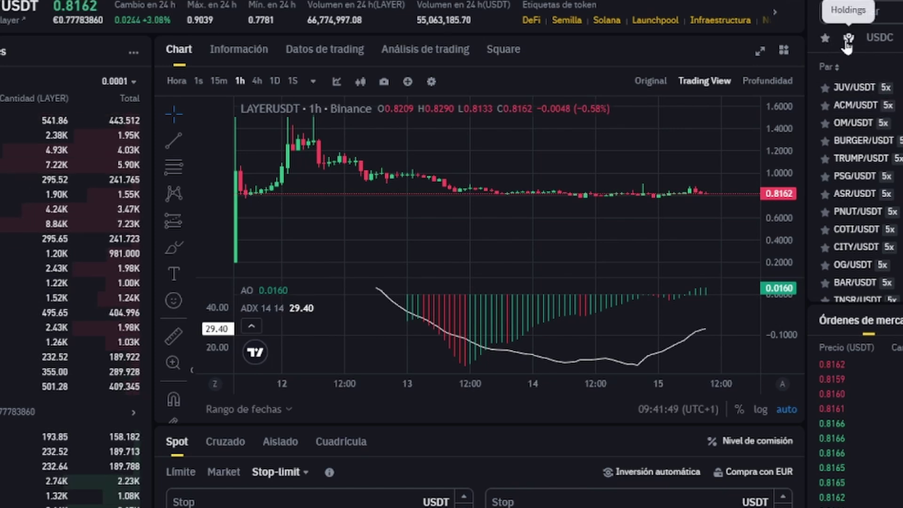
pyautogui.click(848, 40)
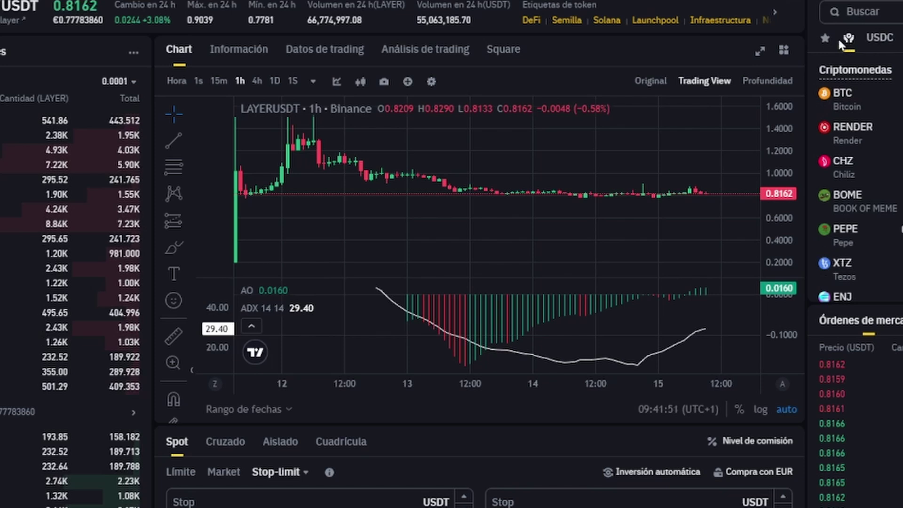
pyautogui.click(826, 40)
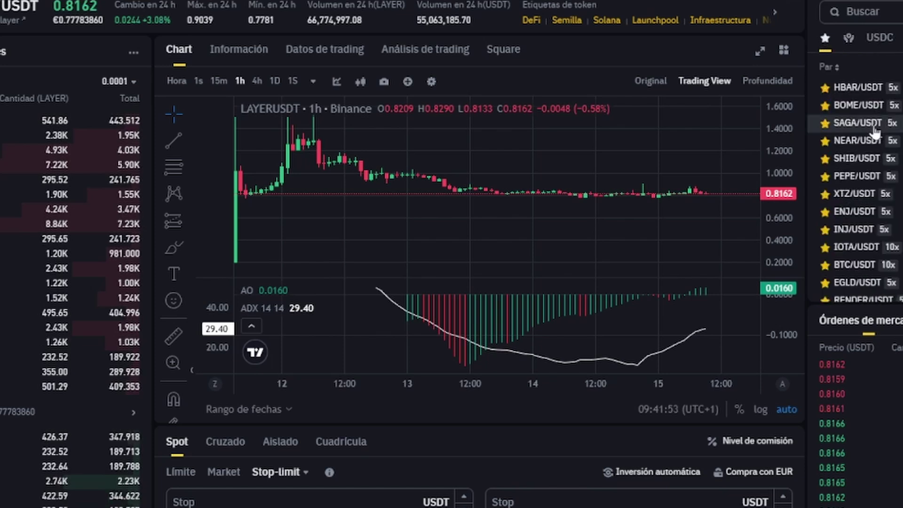
pyautogui.click(901, 37)
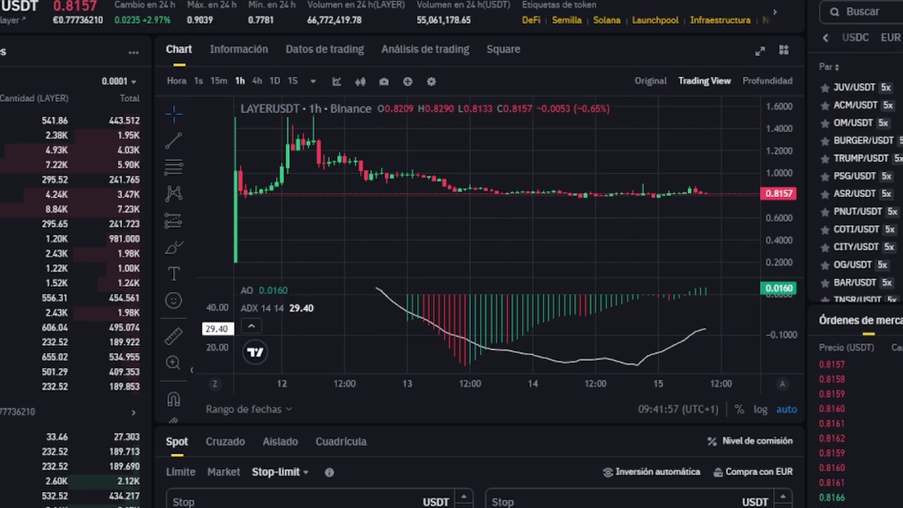
# Step: Switch the spot order form to a market order and enter a buy total of 100 USDT for LAYER
pyautogui.scroll(-3, 452, 254)
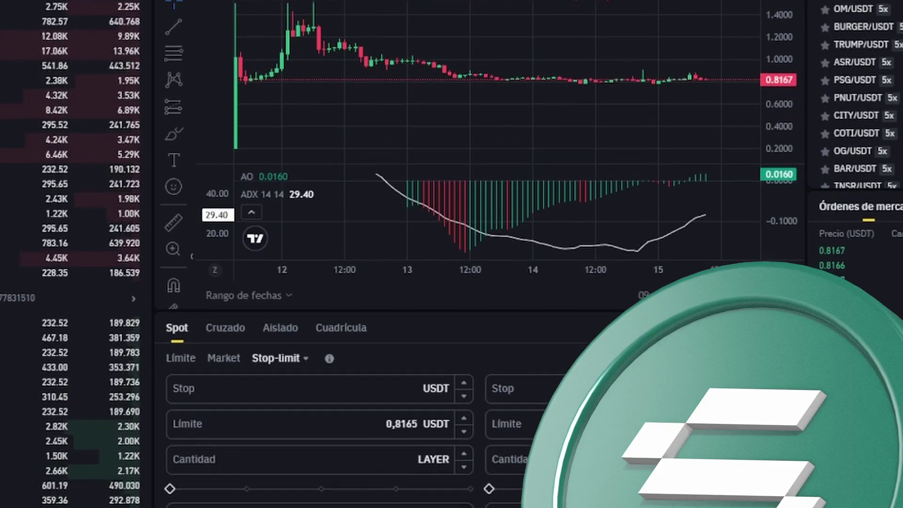
pyautogui.scroll(-2, 451, 254)
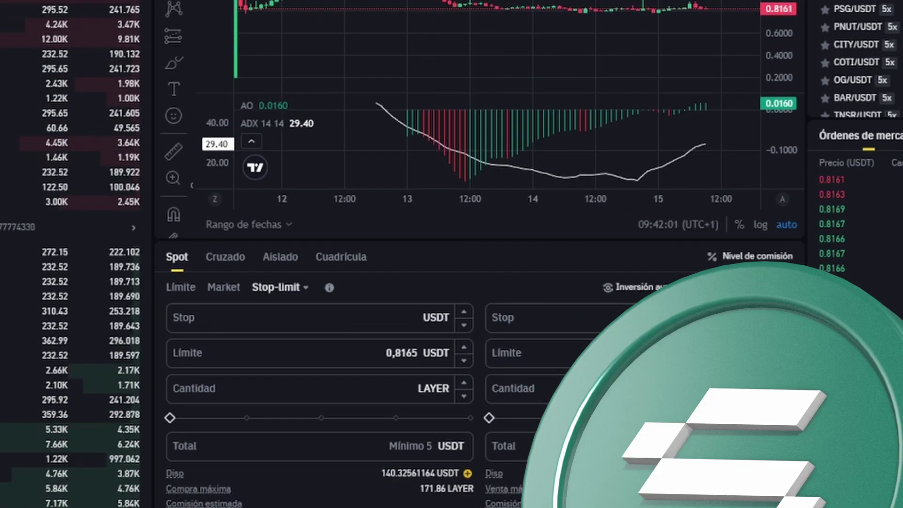
pyautogui.click(554, 440)
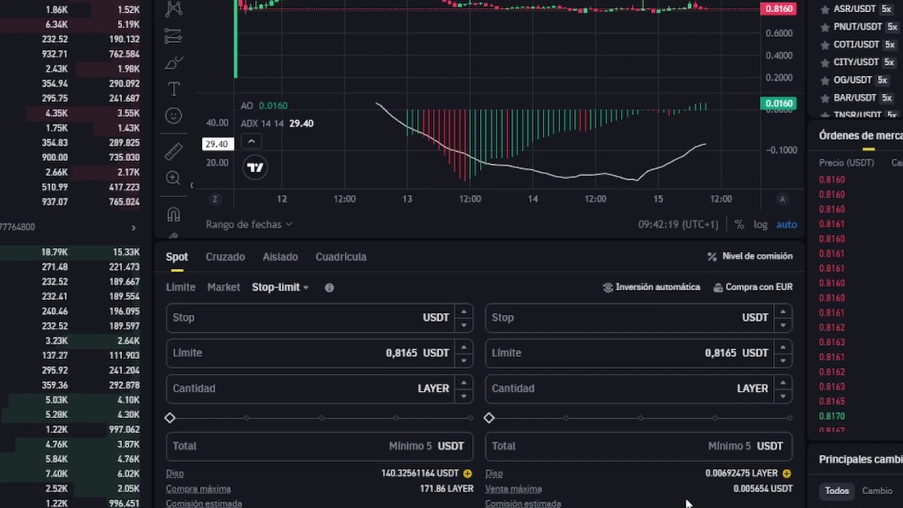
pyautogui.click(219, 289)
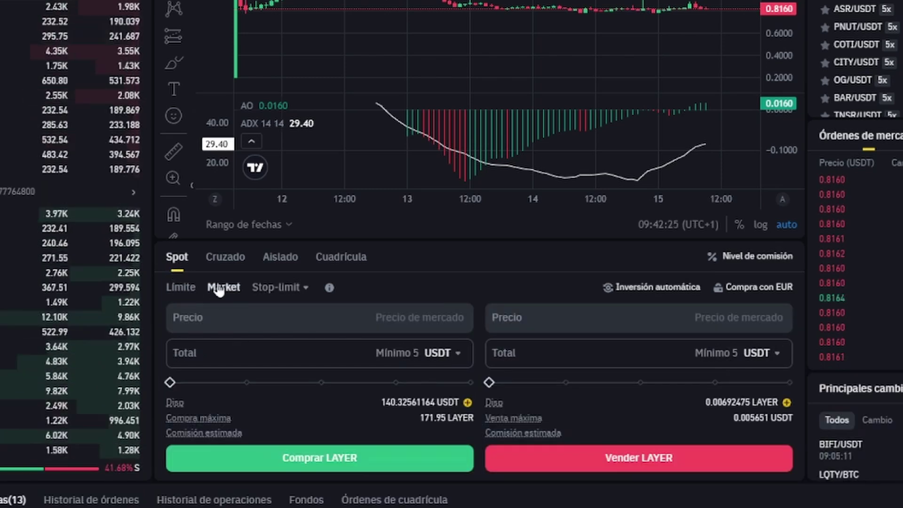
pyautogui.click(291, 349)
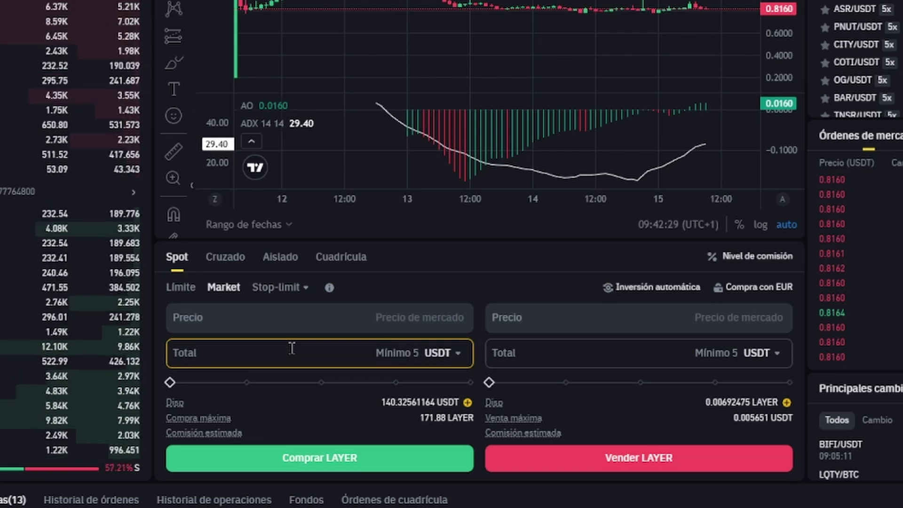
pyautogui.write('100')
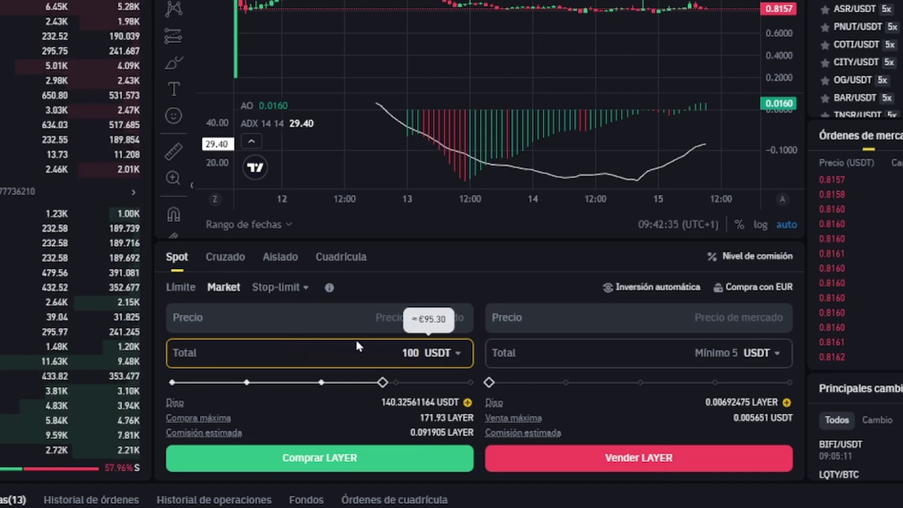
# Step: Clear the buy total and set it to about 98.22 USDT with the balance percentage slider
pyautogui.press('BackSpace')
pyautogui.press('BackSpace')
pyautogui.press('BackSpace')
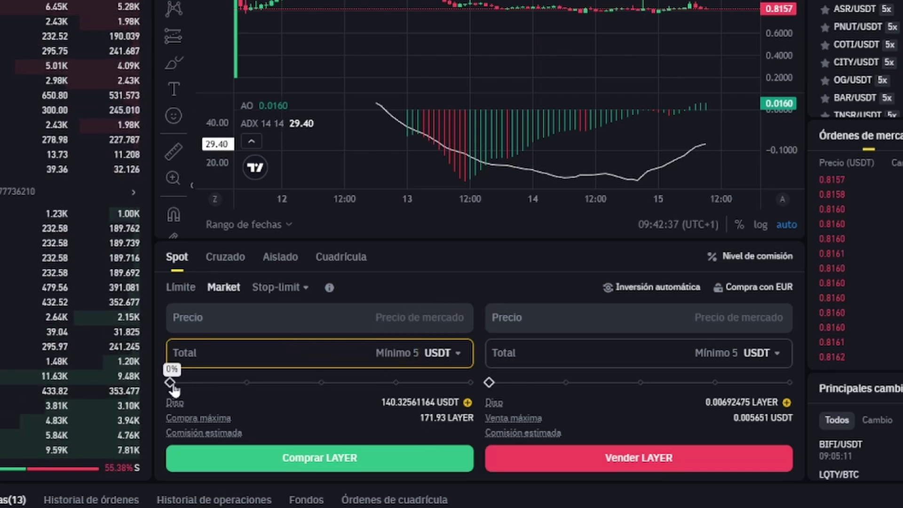
pyautogui.moveTo(171, 382); pyautogui.dragTo(382, 382)
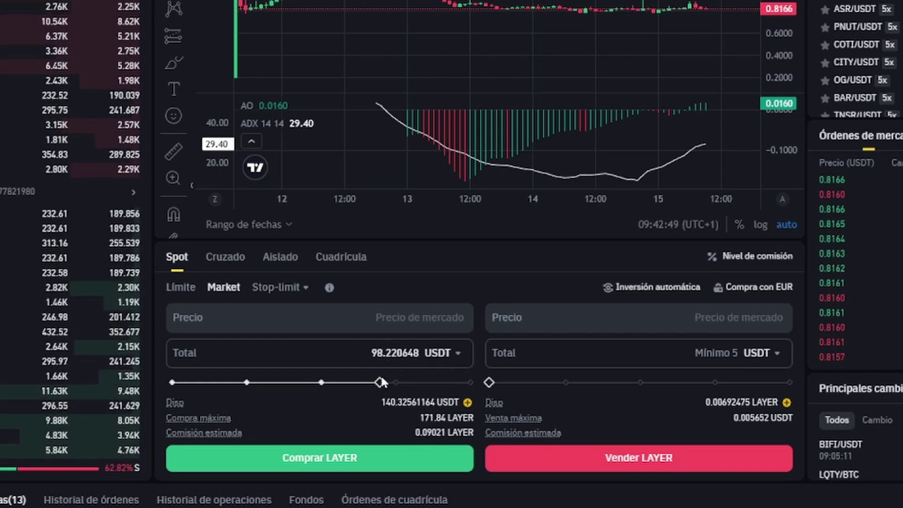
pyautogui.click(353, 351)
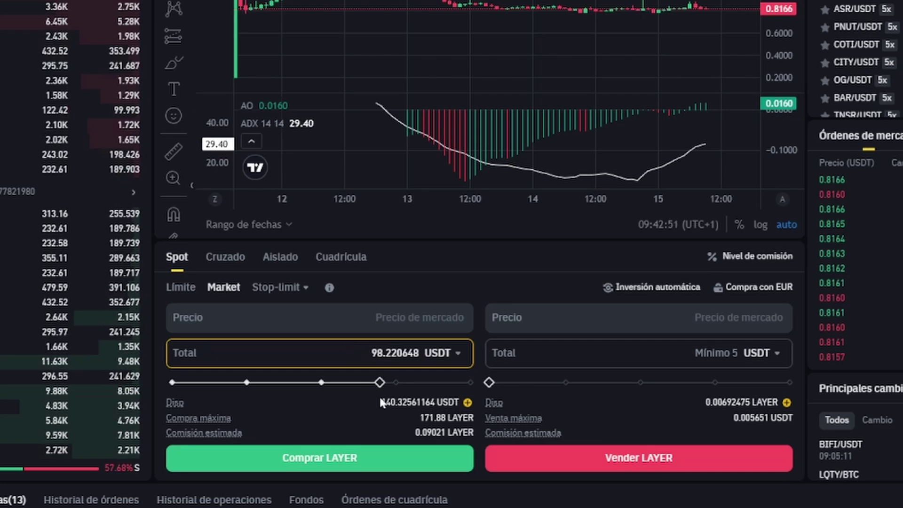
pyautogui.click(389, 416)
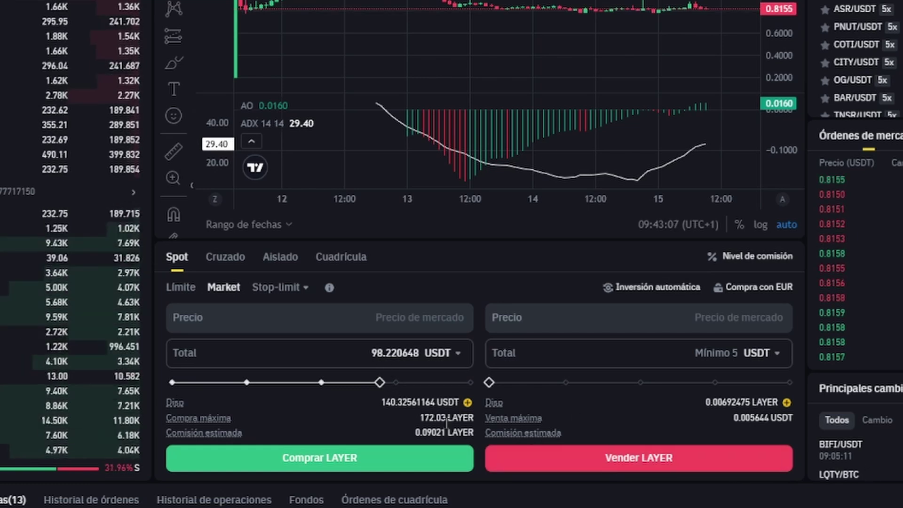
# Step: Reduce the market buy amount to 51% of the available balance and fine-tune it up to a total of 74.368328 USDT
pyautogui.moveTo(384, 388)
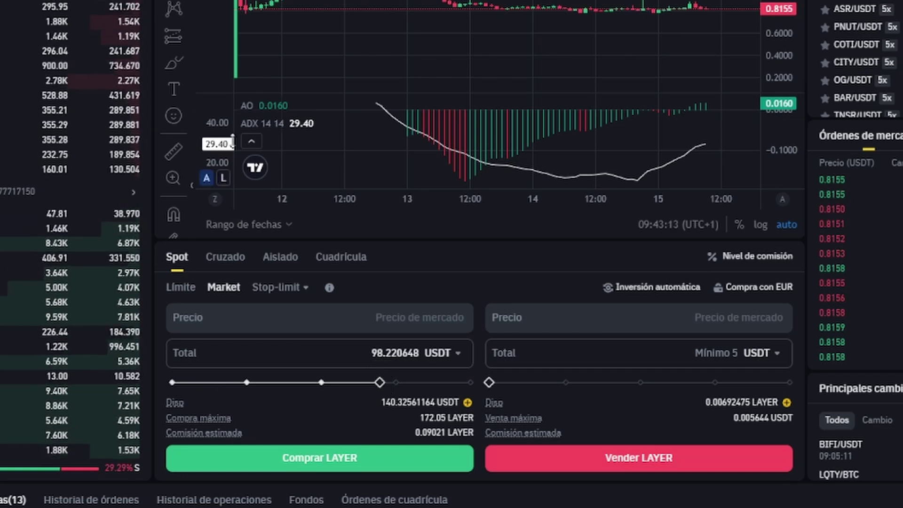
pyautogui.click(324, 386)
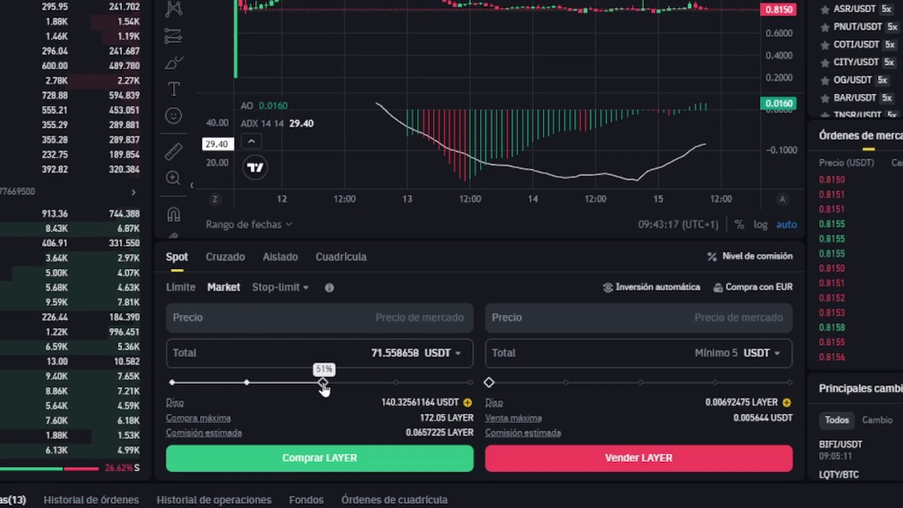
pyautogui.click(370, 353)
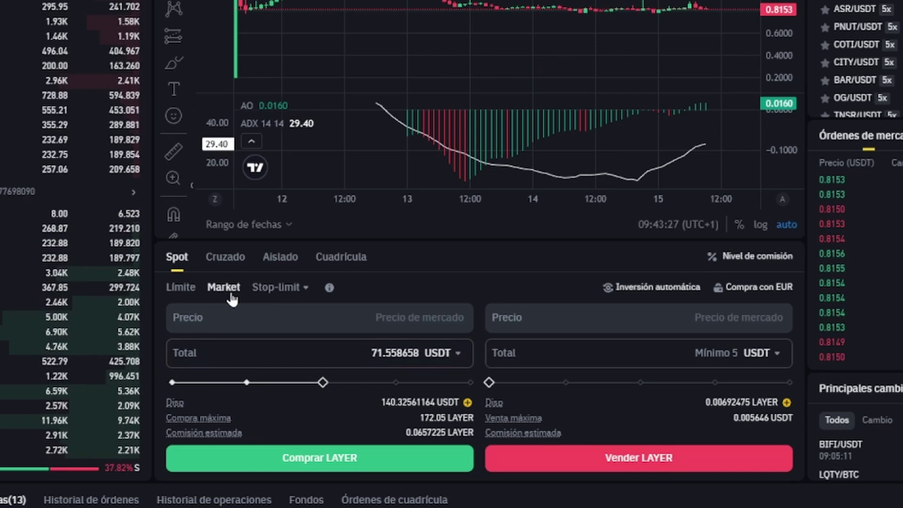
pyautogui.moveTo(326, 386)
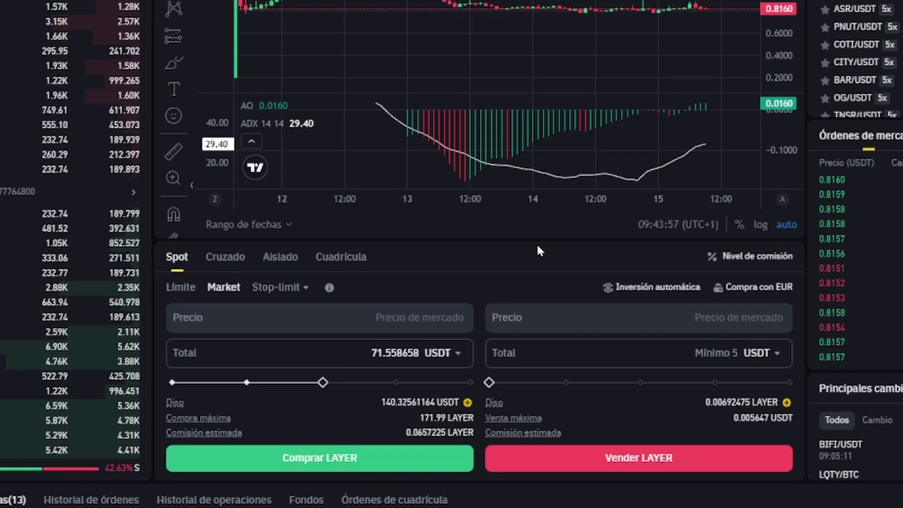
pyautogui.press('Right')
pyautogui.press('Right')
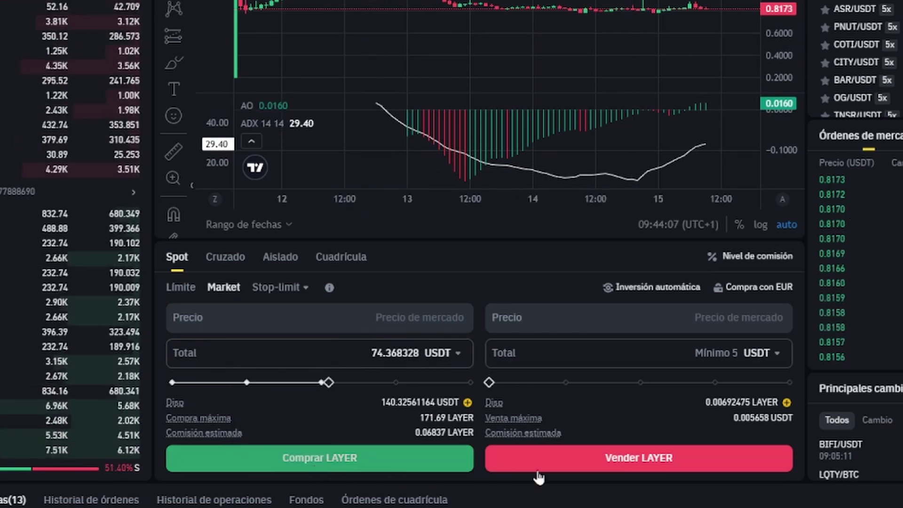
# Step: Try a market sell with 48% of the LAYER balance, and replace that amount with a total of 1000 USDT
pyautogui.click(666, 462)
pyautogui.click(682, 356)
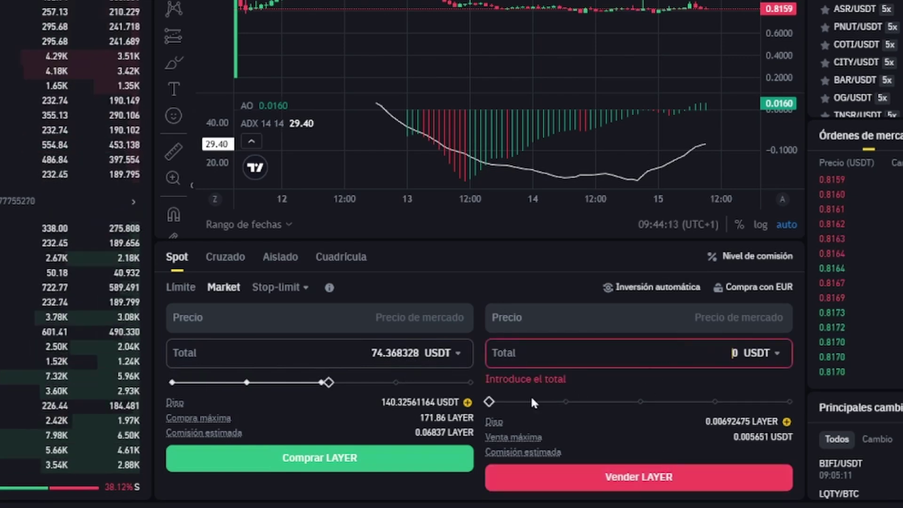
pyautogui.moveTo(582, 392); pyautogui.dragTo(635, 397)
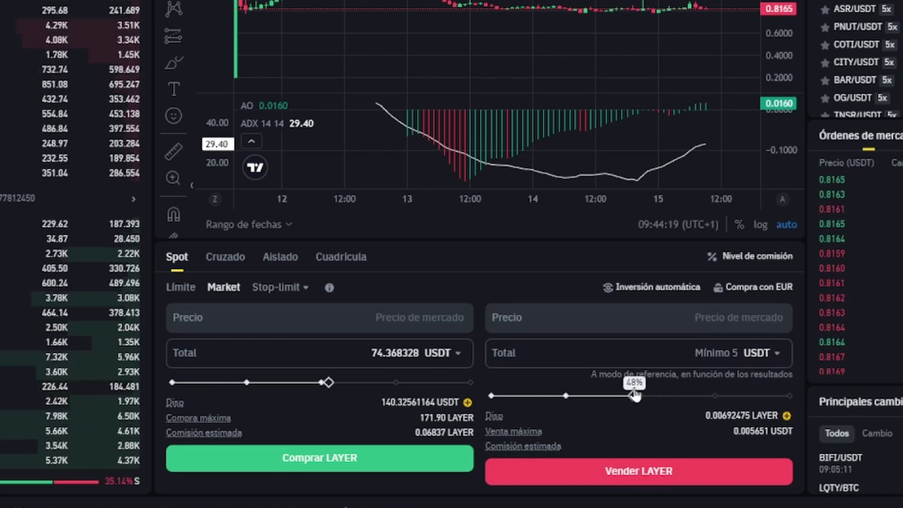
pyautogui.click(661, 348)
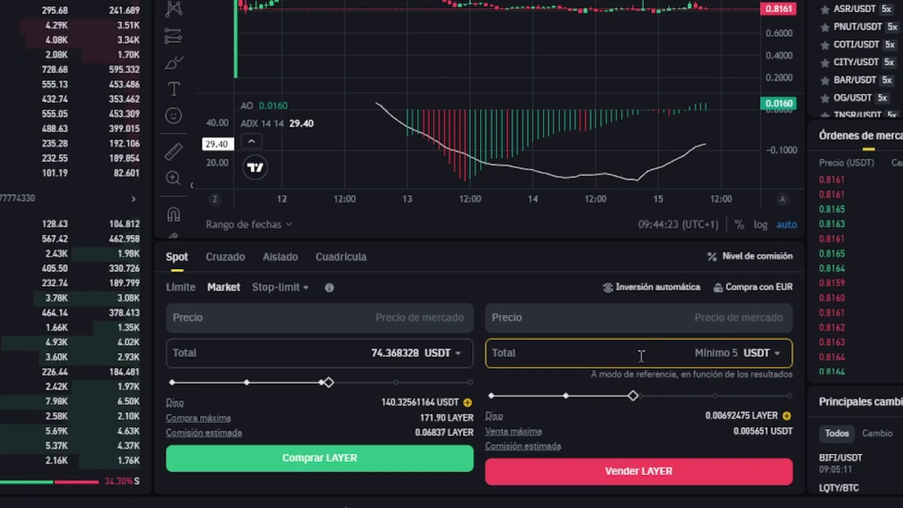
pyautogui.write('1000')
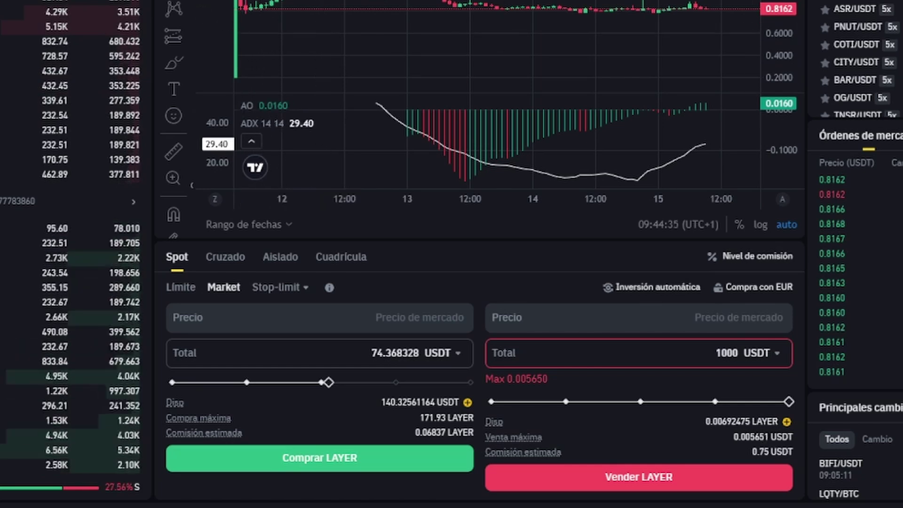
# Step: View the LAYER/USDT chart at the 4-hour interval and return it to the 1-hour interval
pyautogui.scroll(3, 676, 225)
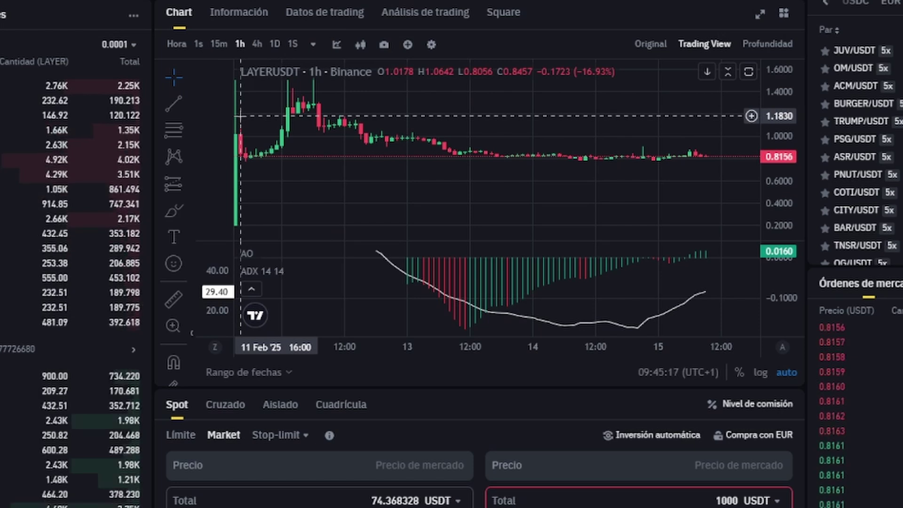
pyautogui.click(257, 44)
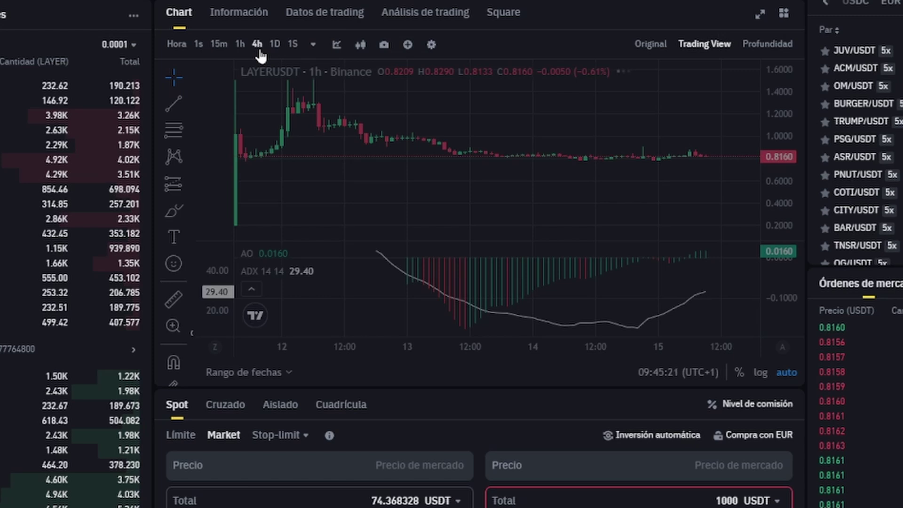
pyautogui.click(240, 44)
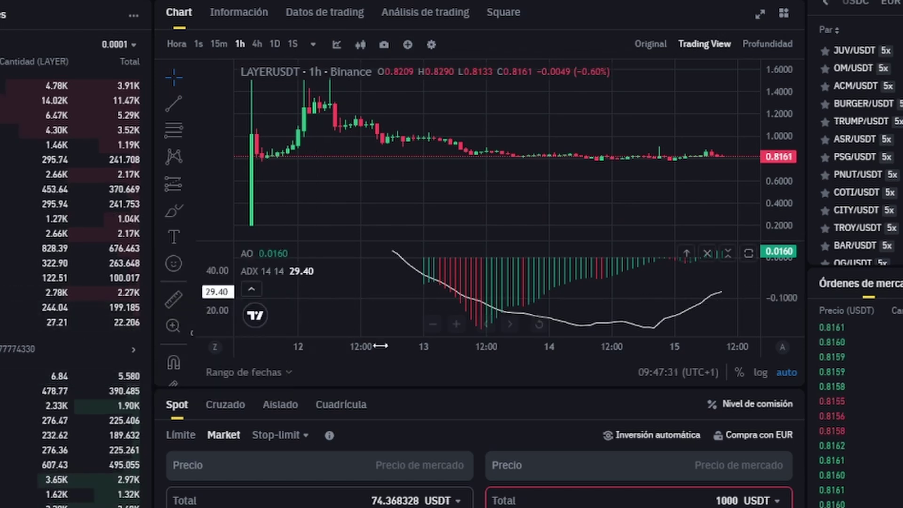
# Step: Switch the spot order form to a limit order and lower the buy price stepwise to 0.8163 USDT
pyautogui.click(178, 435)
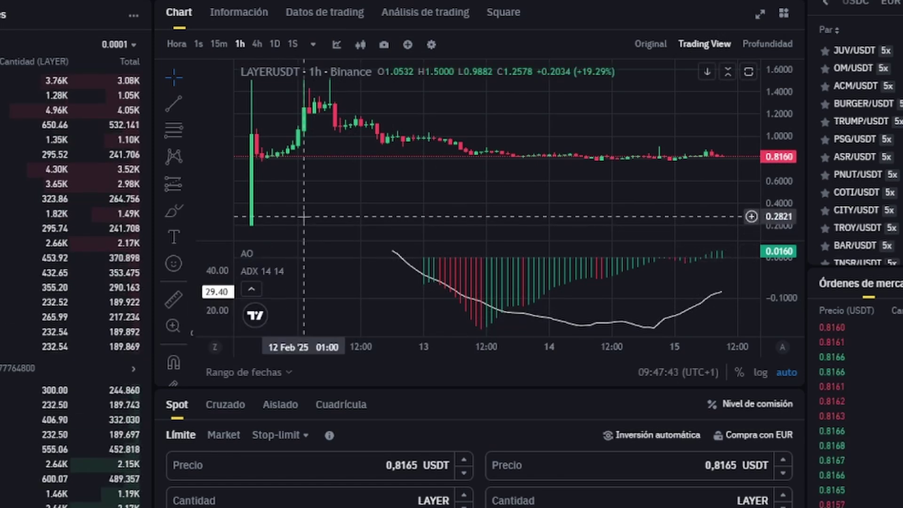
pyautogui.click(345, 465)
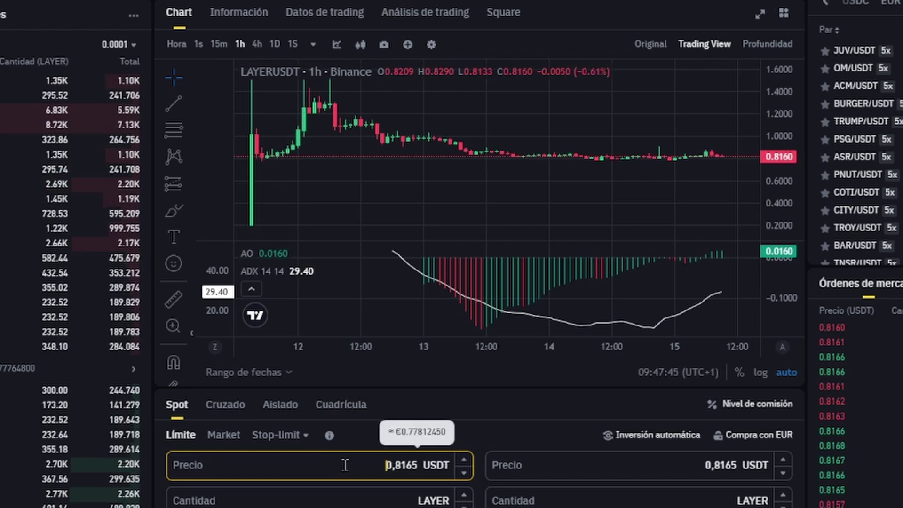
pyautogui.press('Down')
pyautogui.press('Down')
pyautogui.press('Down')
pyautogui.press('Up')
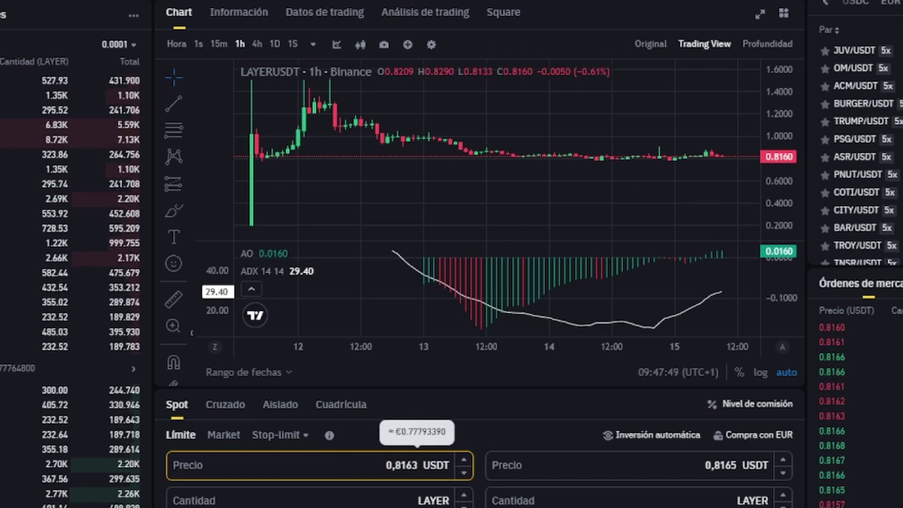
pyautogui.click(509, 382)
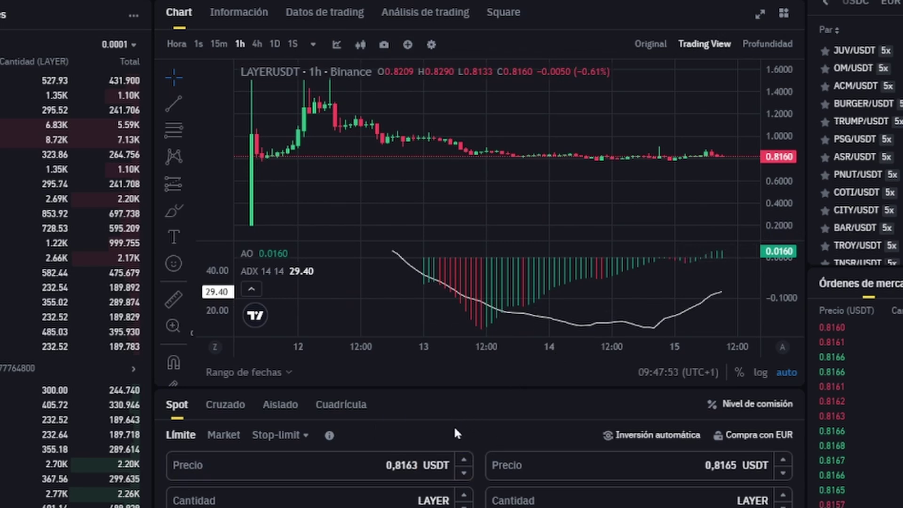
# Step: Set the limit buy price for LAYER to 0.815 USDT
pyautogui.click(449, 465)
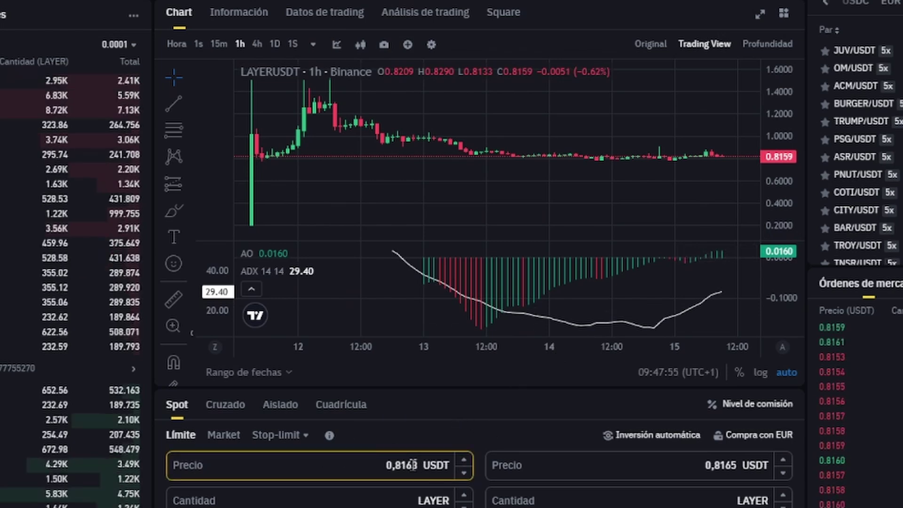
pyautogui.click(418, 468)
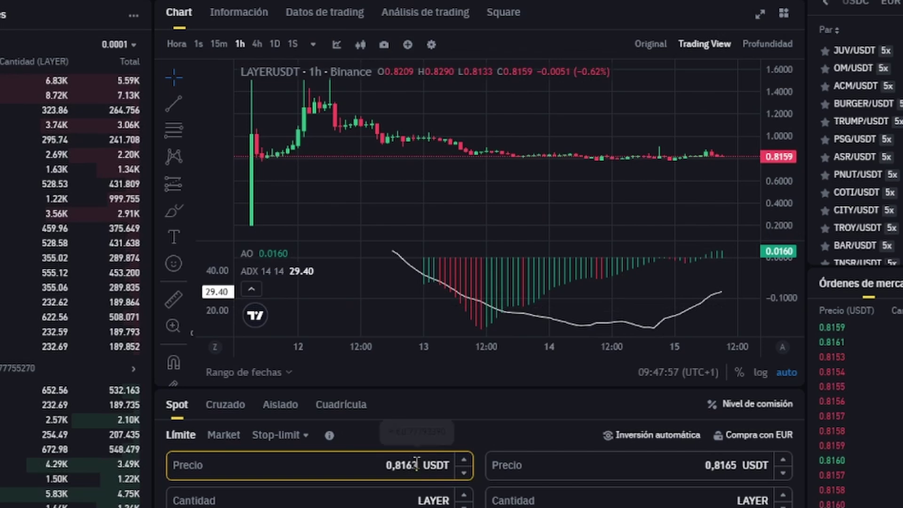
pyautogui.press('BackSpace')
pyautogui.press('BackSpace')
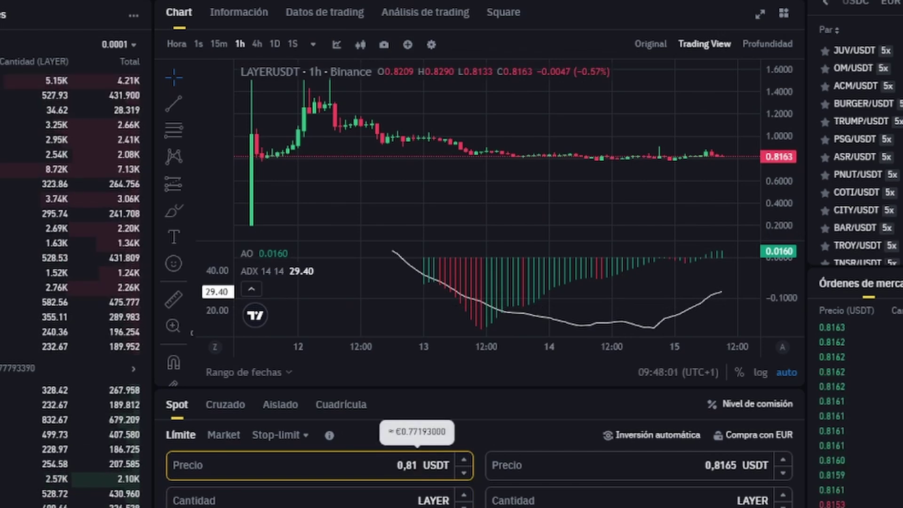
pyautogui.write('5')
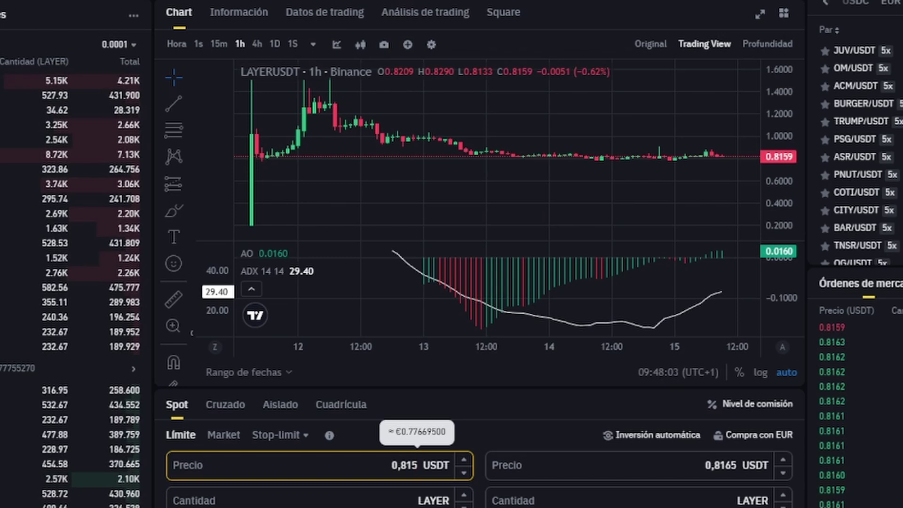
# Step: Extend the limit buy price for LAYER to four decimals, 0.8150 USDT
pyautogui.write('0')
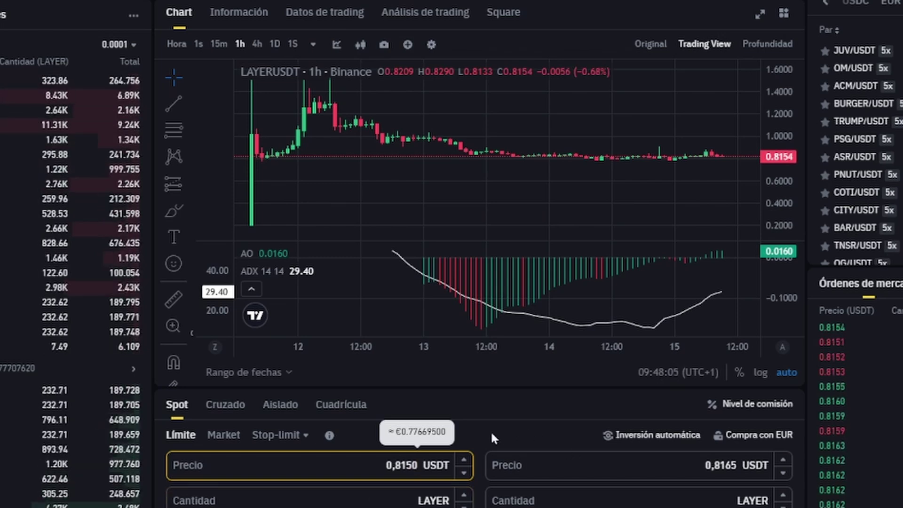
pyautogui.click(476, 466)
pyautogui.scroll(-2, 476, 466)
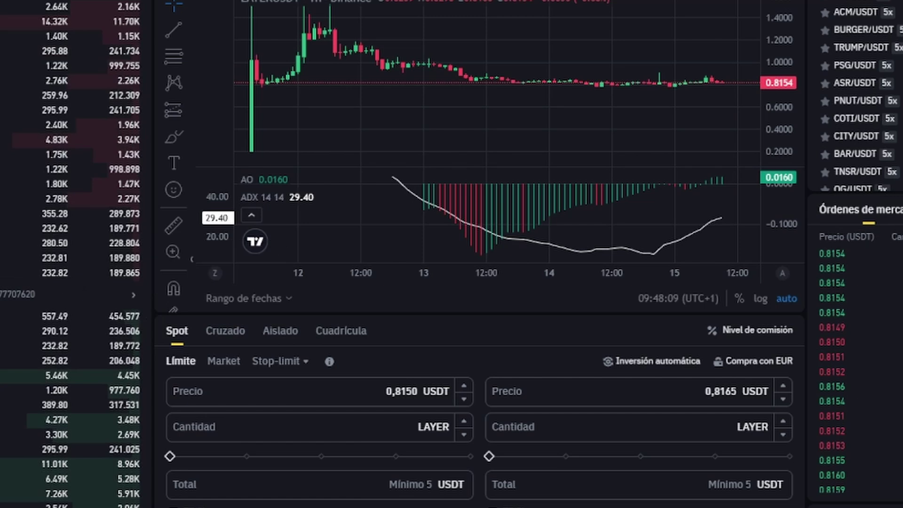
pyautogui.click(379, 438)
pyautogui.click(373, 390)
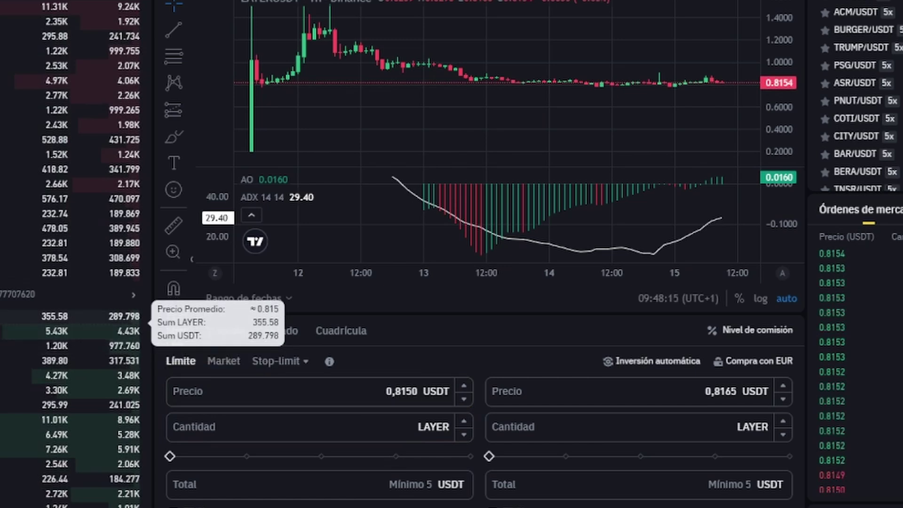
# Step: Change the limit buy price for LAYER to 0.8120 USDT
pyautogui.click(412, 391)
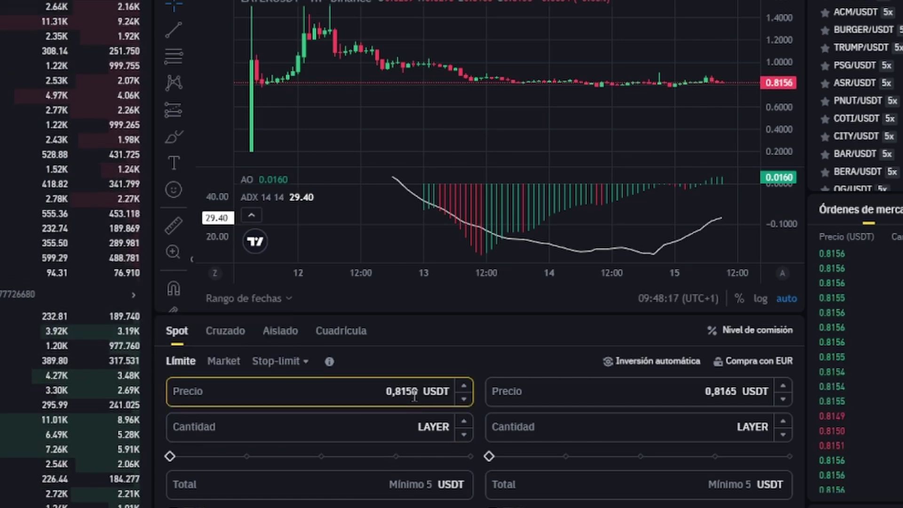
pyautogui.press('BackSpace')
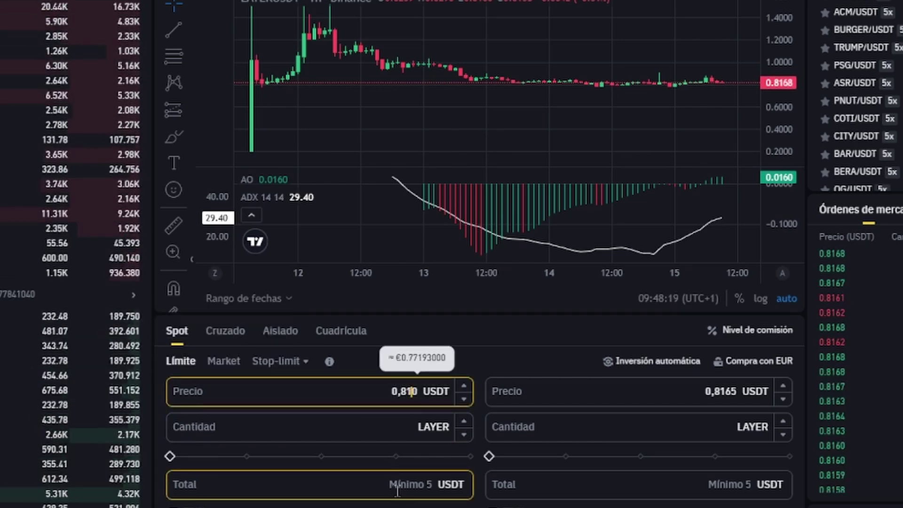
pyautogui.write('2')
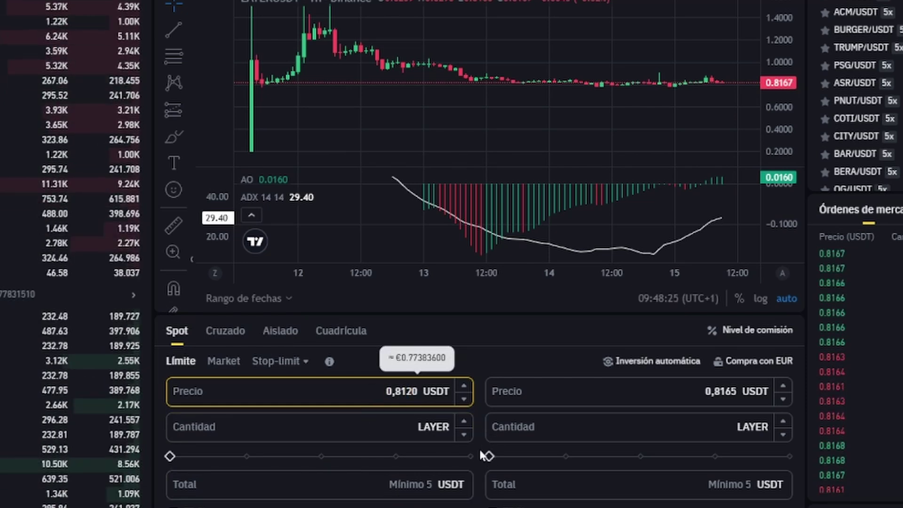
pyautogui.scroll(-1, 483, 455)
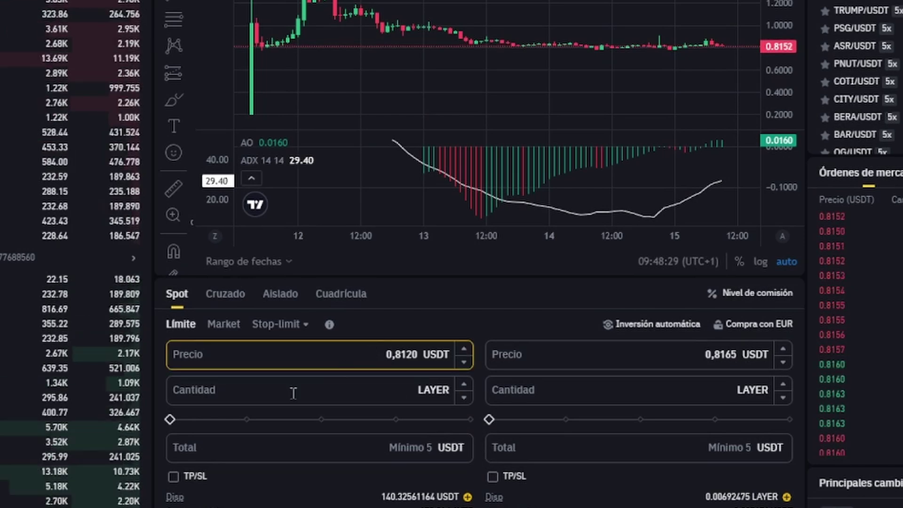
pyautogui.click(355, 391)
pyautogui.write('1')
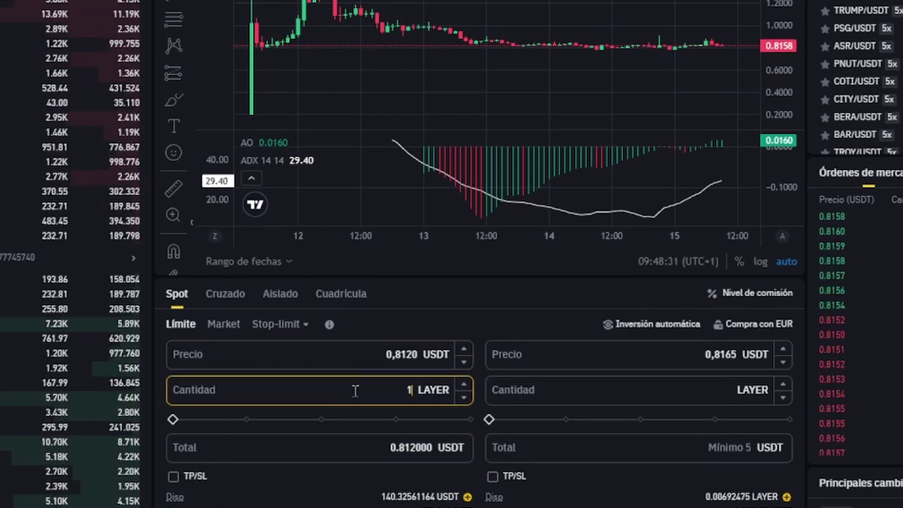
pyautogui.write('100')
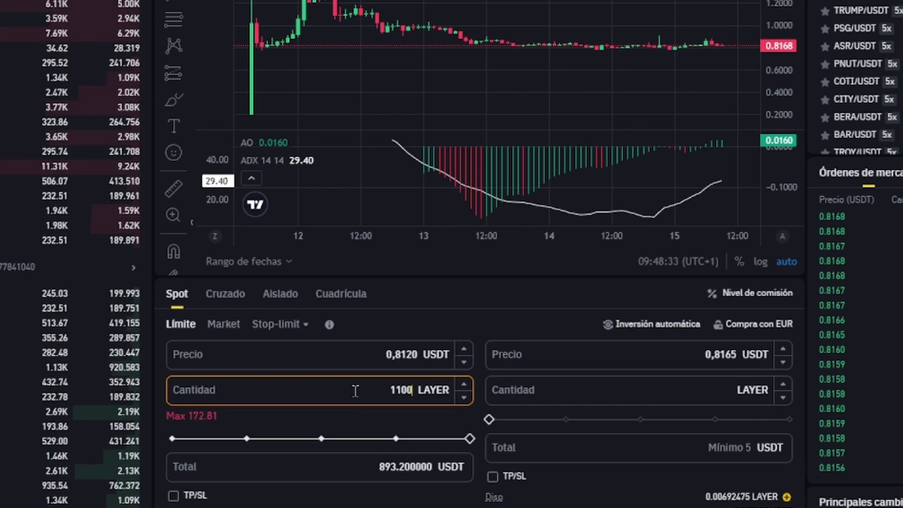
pyautogui.press('BackSpace')
pyautogui.press('BackSpace')
pyautogui.press('BackSpace')
pyautogui.press('BackSpace')
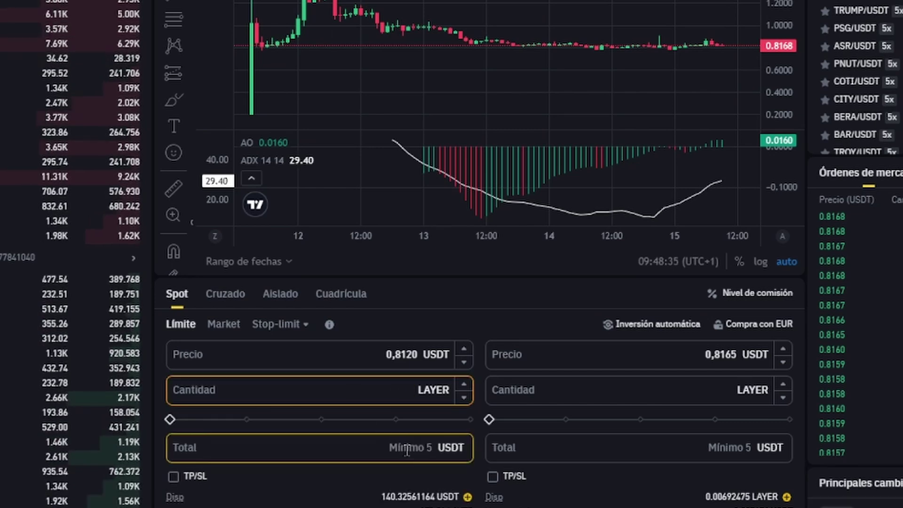
# Step: Set the total of the LAYER limit buy order to 10000 USDT
pyautogui.click(407, 448)
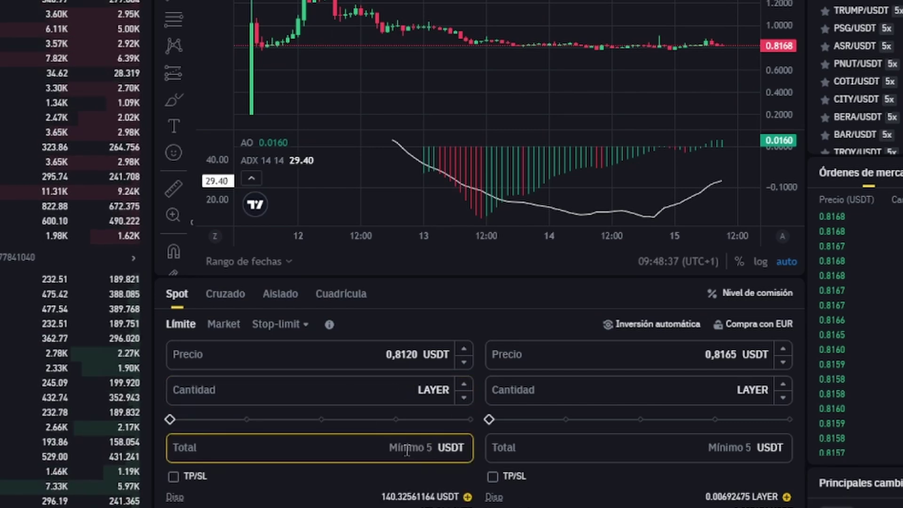
pyautogui.write('10000')
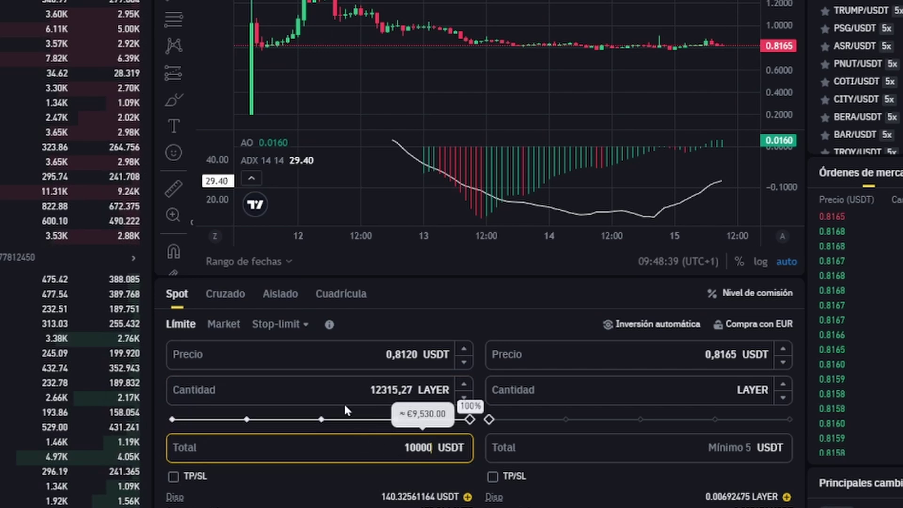
pyautogui.click(339, 410)
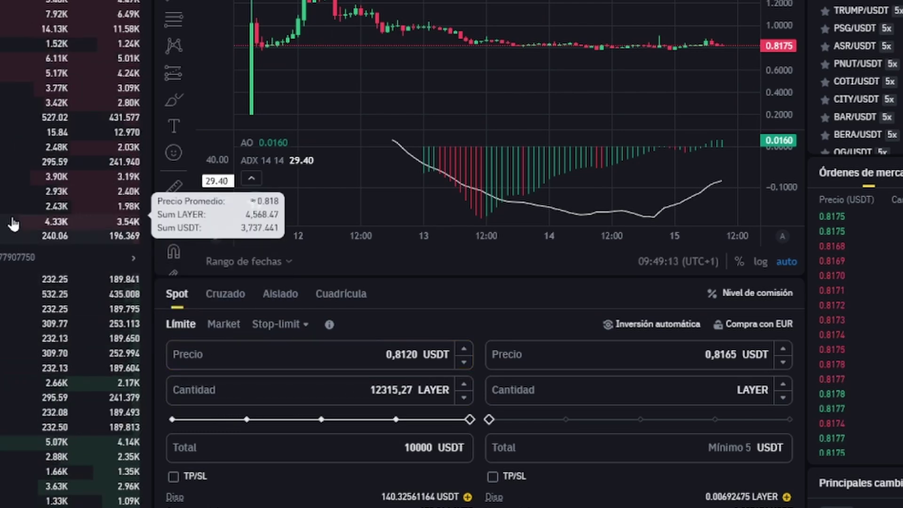
# Step: Raise the limit buy price for LAYER to 0.8122 USDT, keeping the entered quantity
pyautogui.click(412, 354)
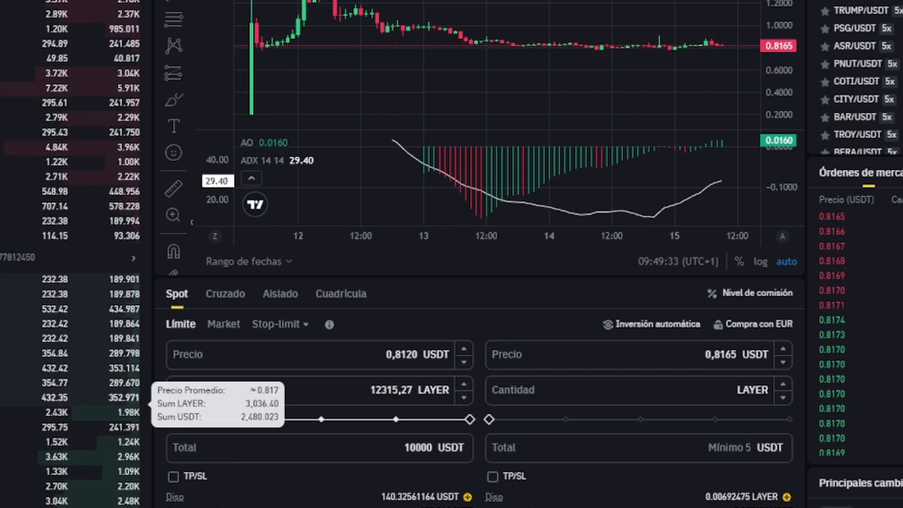
pyautogui.click(371, 362)
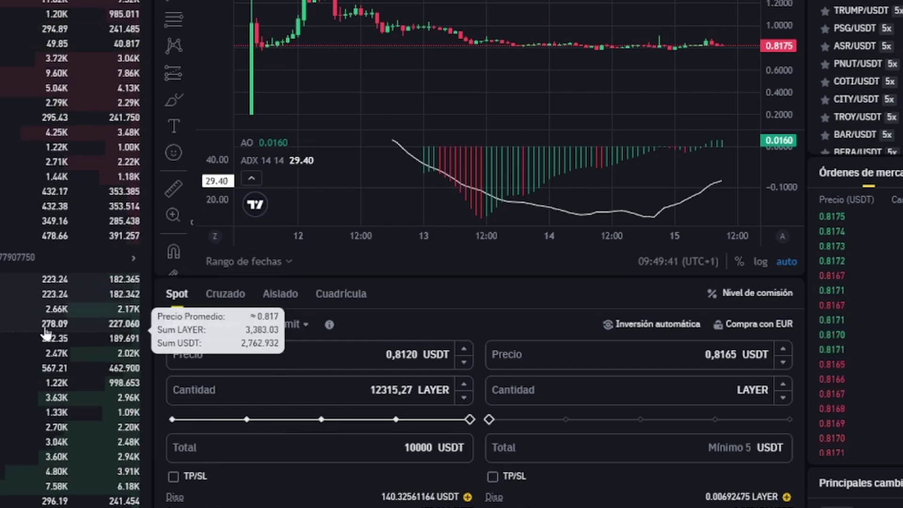
pyautogui.click(365, 361)
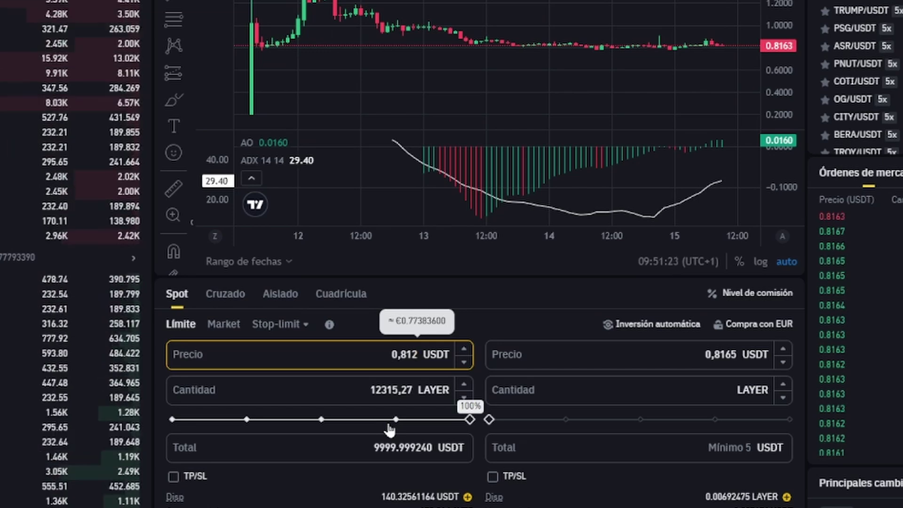
pyautogui.write('1')
pyautogui.press('BackSpace')
pyautogui.write('2')
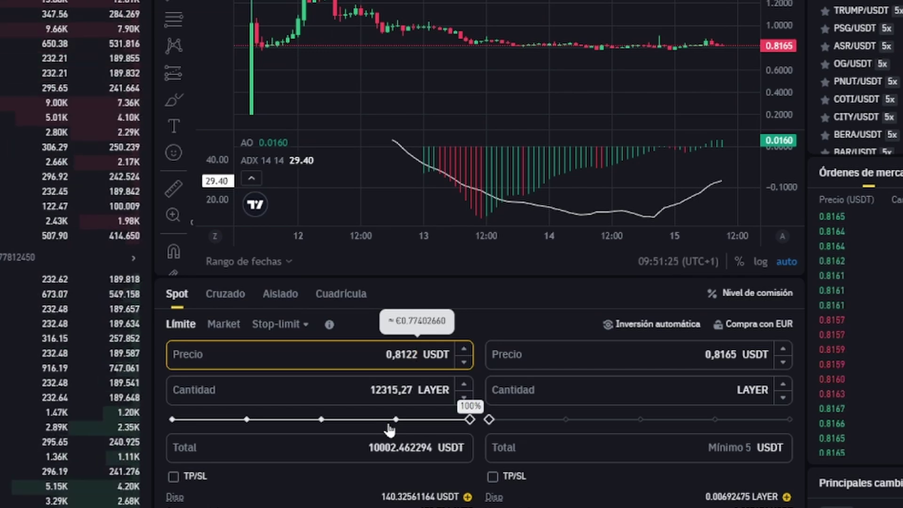
pyautogui.click(531, 325)
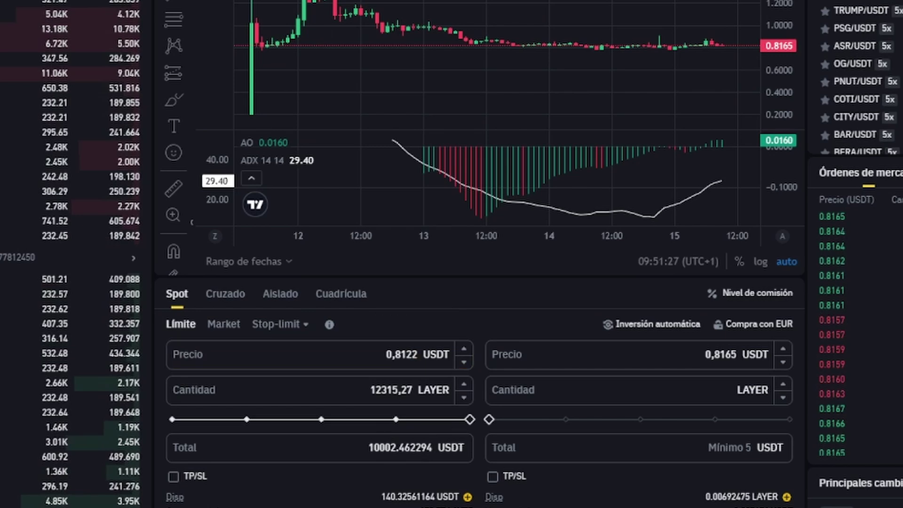
# Step: Search the trading pairs for btc and open the BTC/USDT market
pyautogui.scroll(2, 531, 325)
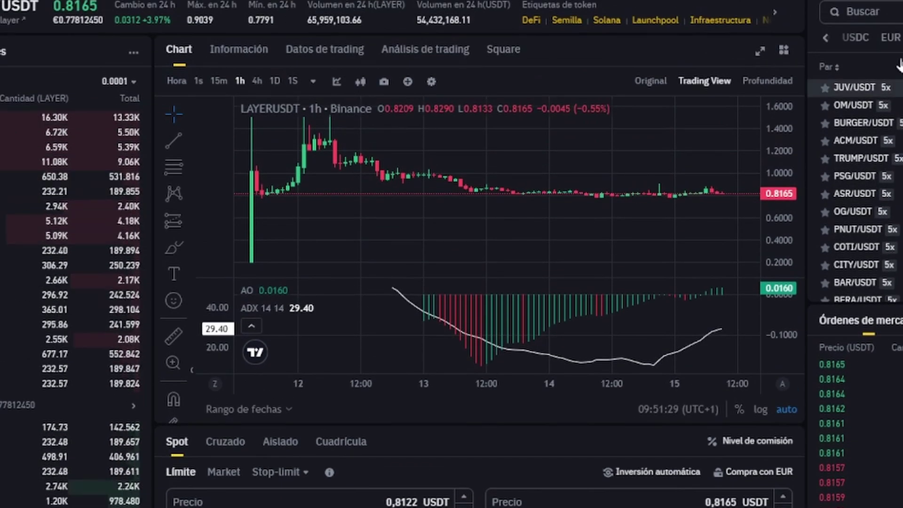
pyautogui.click(857, 14)
pyautogui.write('btc')
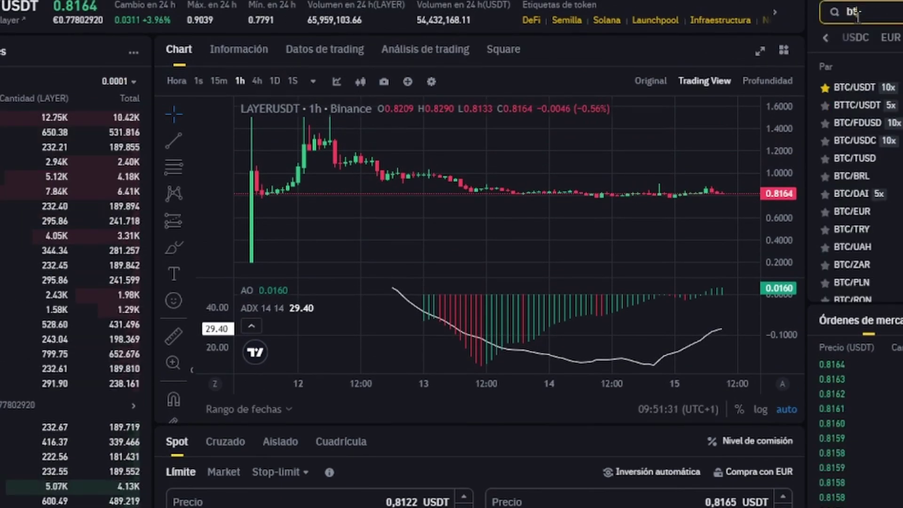
pyautogui.click(866, 88)
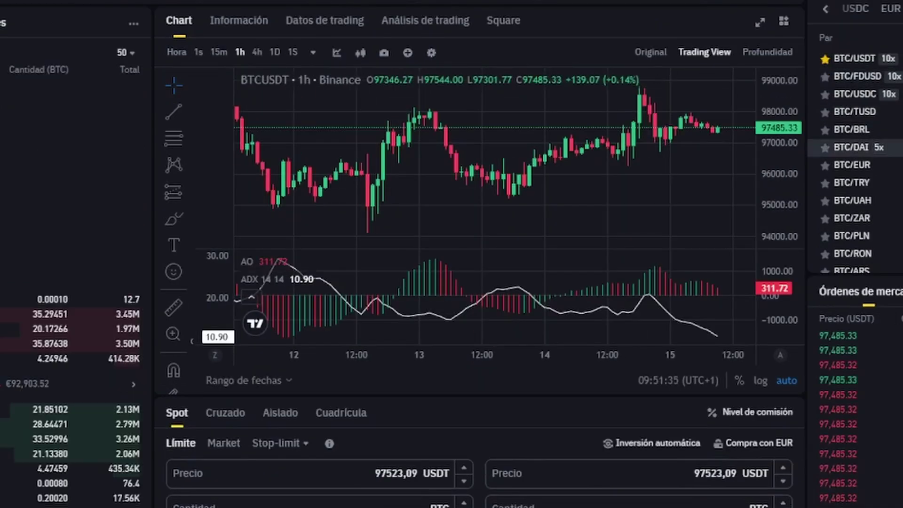
# Step: Set the limit buy price for BTC to 90000 USDT
pyautogui.scroll(-5, 375, 84)
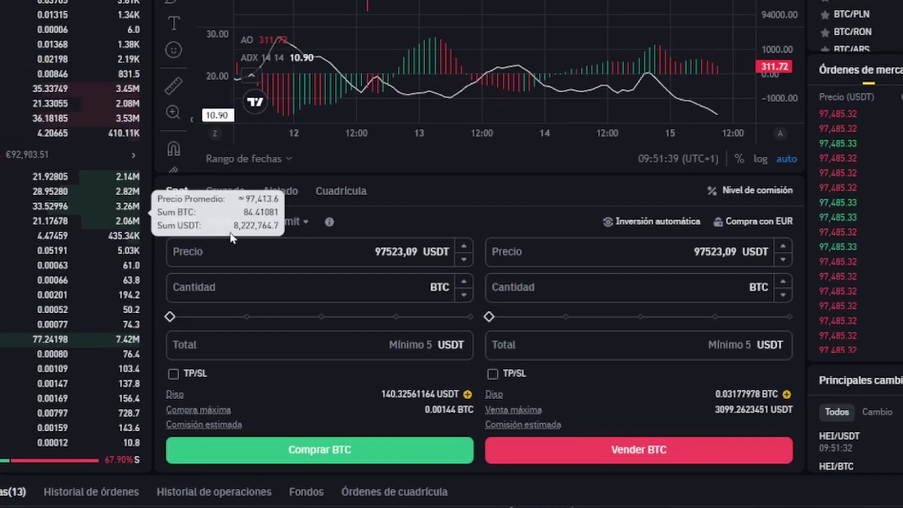
pyautogui.click(354, 248)
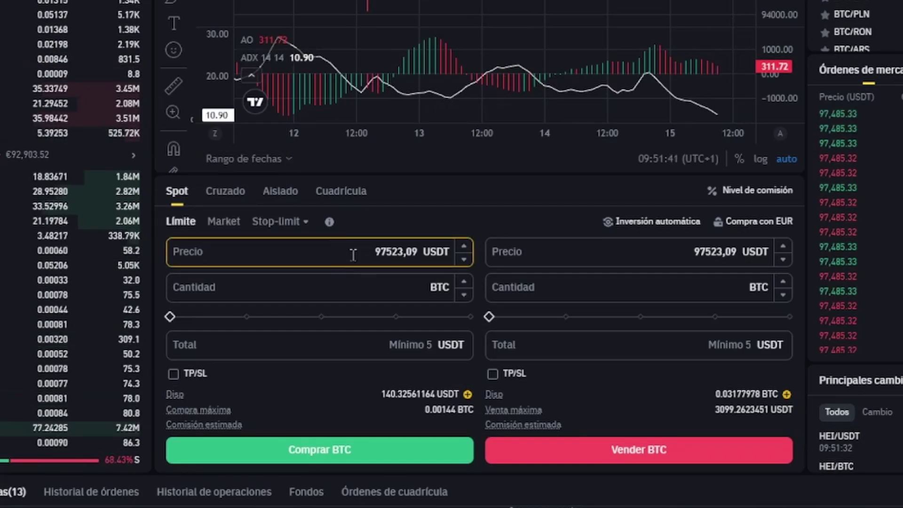
pyautogui.doubleClick(372, 254)
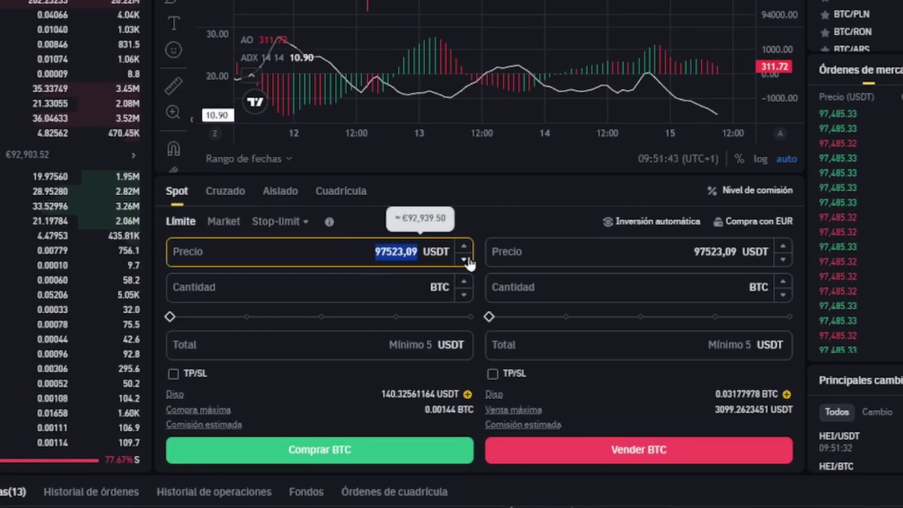
pyautogui.write('900000')
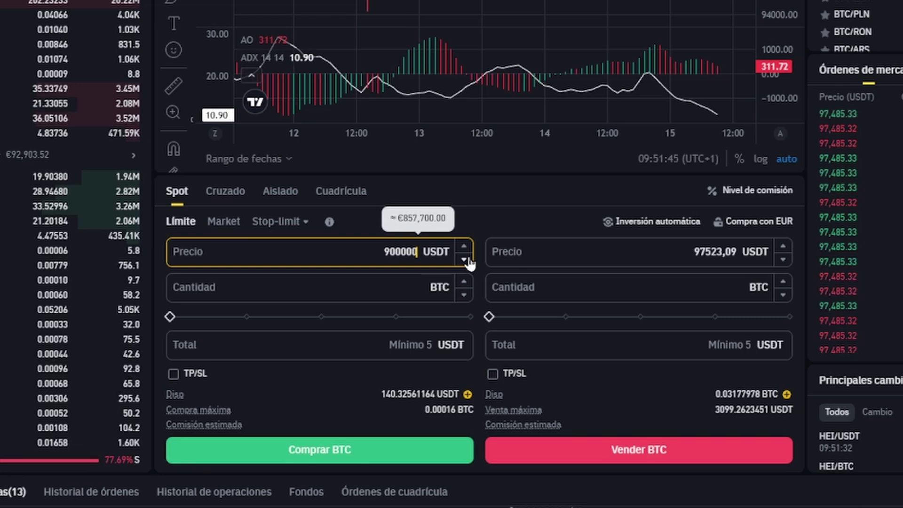
pyautogui.press('BackSpace')
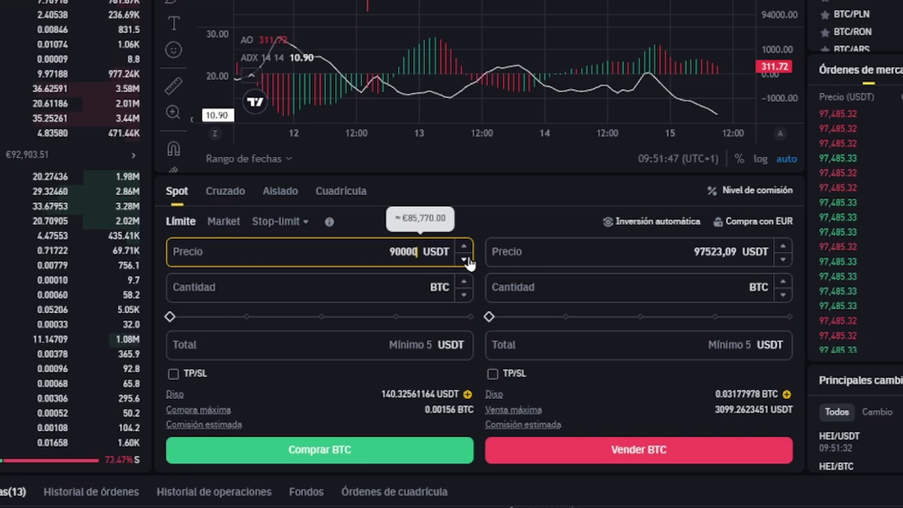
pyautogui.press('BackSpace')
pyautogui.click(473, 309)
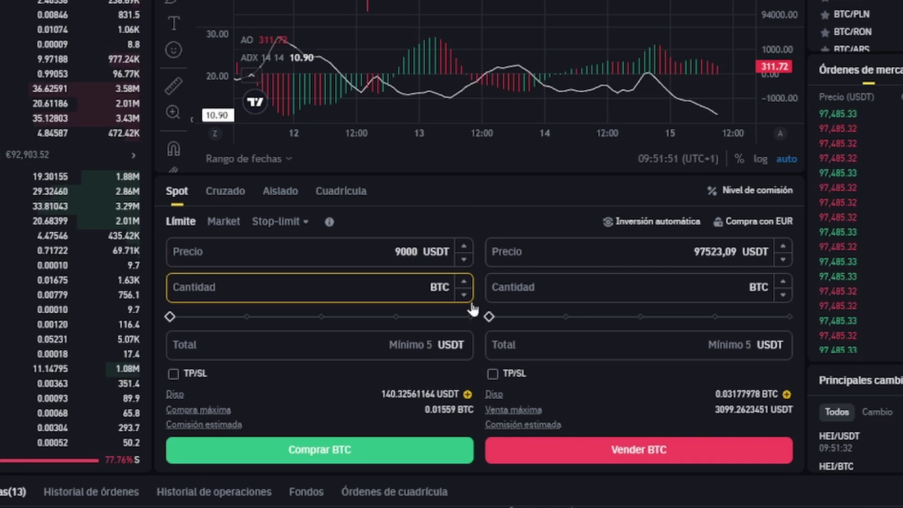
pyautogui.click(412, 258)
pyautogui.write('0')
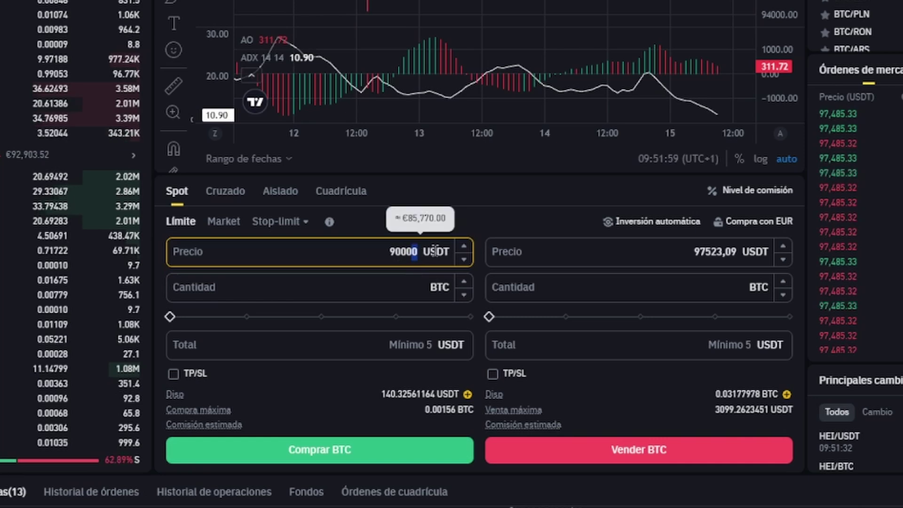
# Step: Replace the limit buy price for BTC with 90001.23 USDT
pyautogui.moveTo(412, 252); pyautogui.dragTo(435, 251)
pyautogui.press('BackSpace')
pyautogui.press('BackSpace')
pyautogui.press('BackSpace')
pyautogui.press('BackSpace')
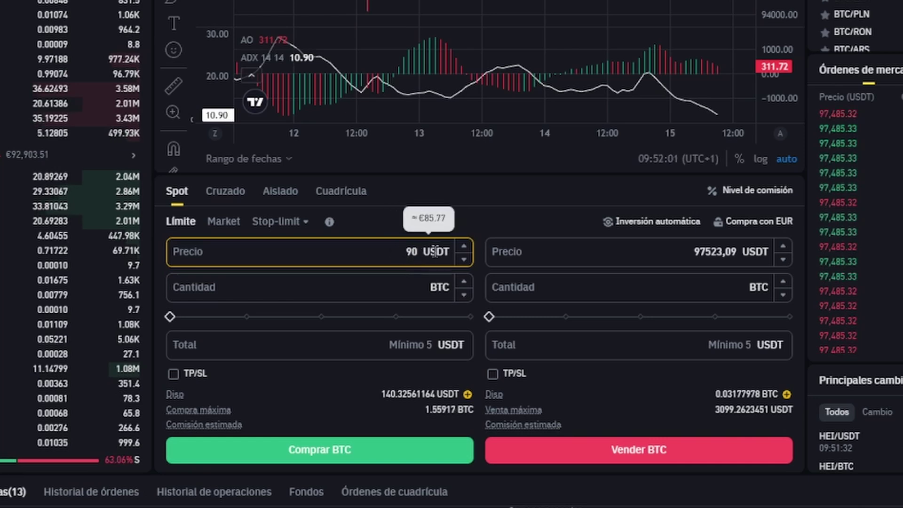
pyautogui.write('9')
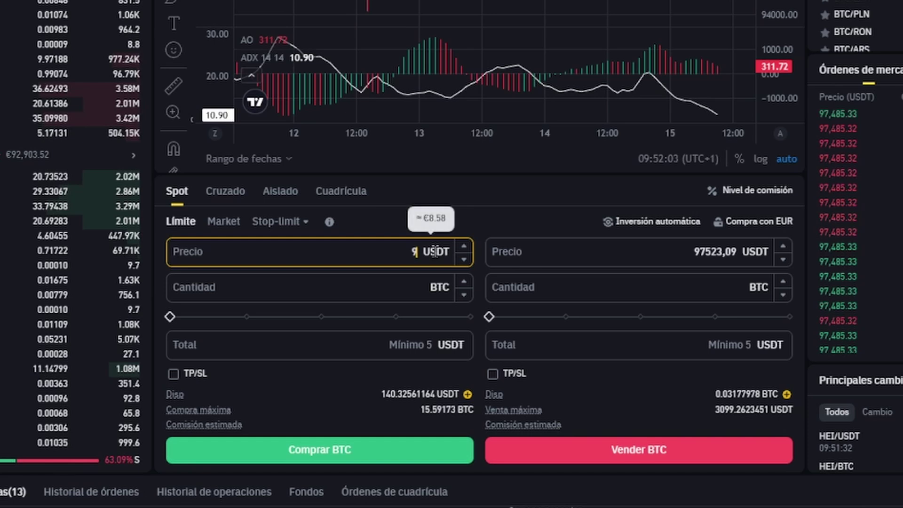
pyautogui.write('00')
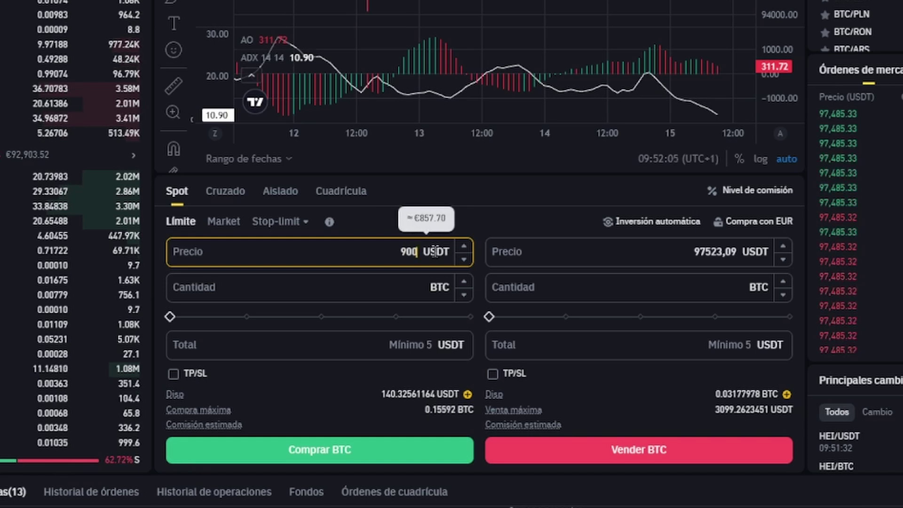
pyautogui.write('01,23')
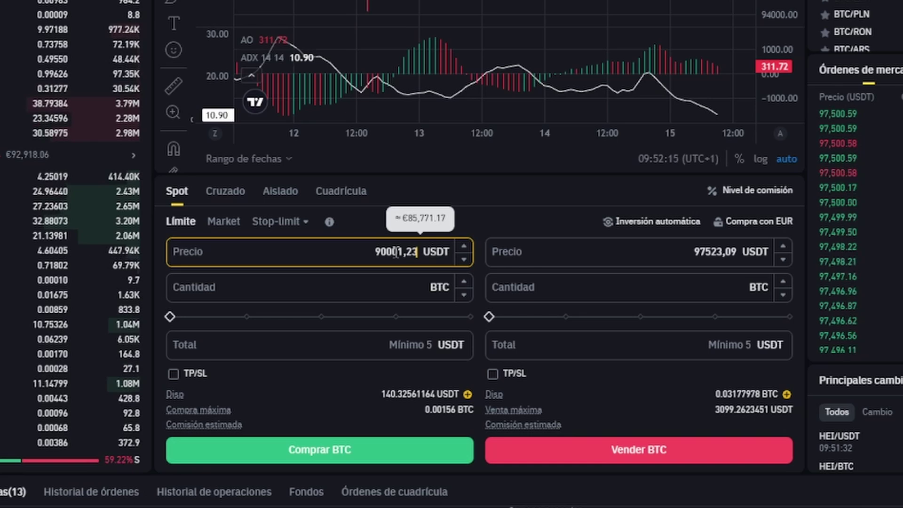
# Step: Set the limit sell price for BTC to 1100000 USDT
pyautogui.click(665, 253)
pyautogui.moveTo(666, 254); pyautogui.dragTo(739, 254)
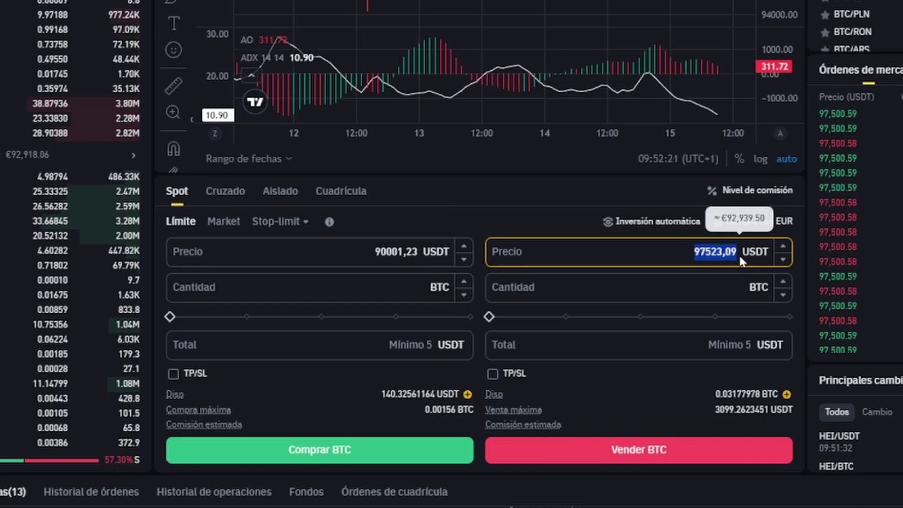
pyautogui.write('11')
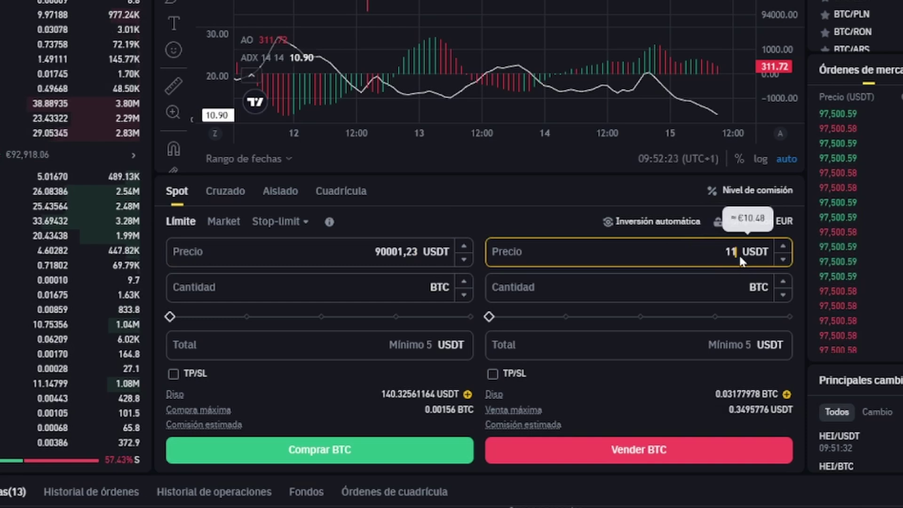
pyautogui.write('00000')
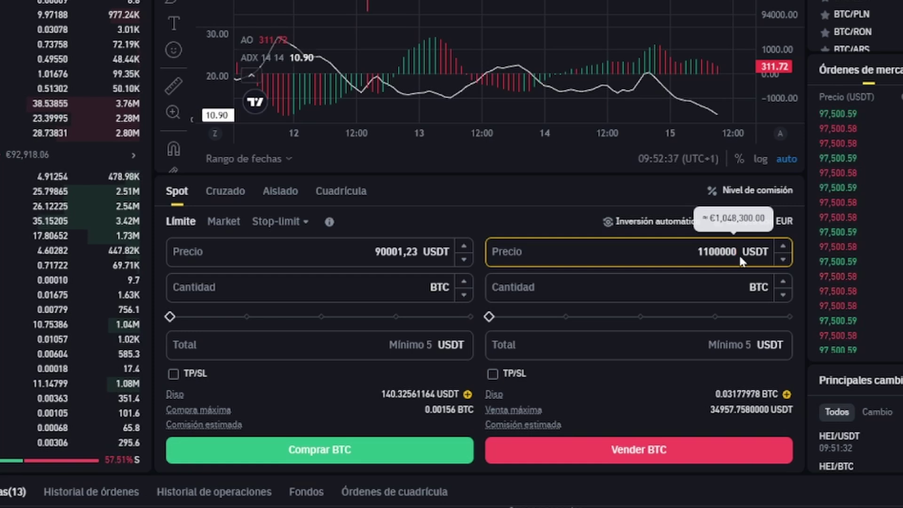
pyautogui.press('BackSpace')
pyautogui.press('BackSpace')
pyautogui.press('BackSpace')
pyautogui.press('BackSpace')
pyautogui.press('BackSpace')
pyautogui.press('BackSpace')
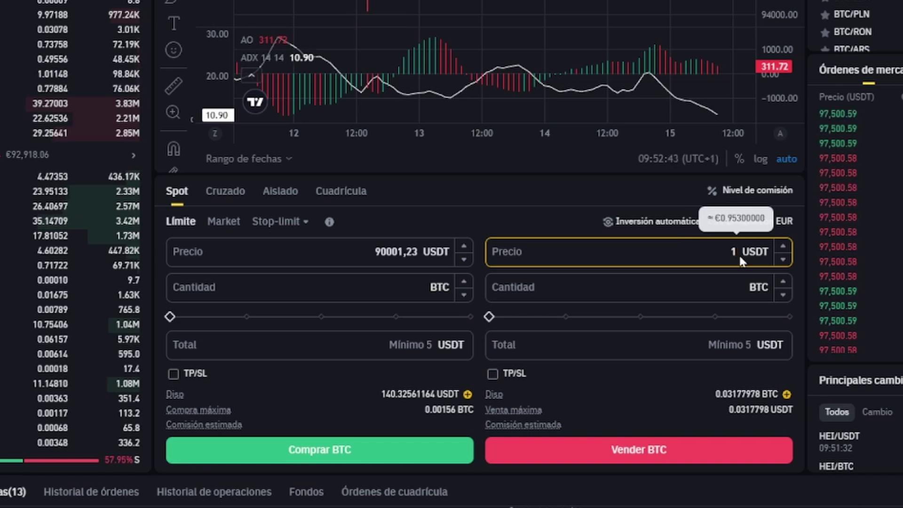
pyautogui.write('000000')
pyautogui.press('BackSpace')
pyautogui.press('BackSpace')
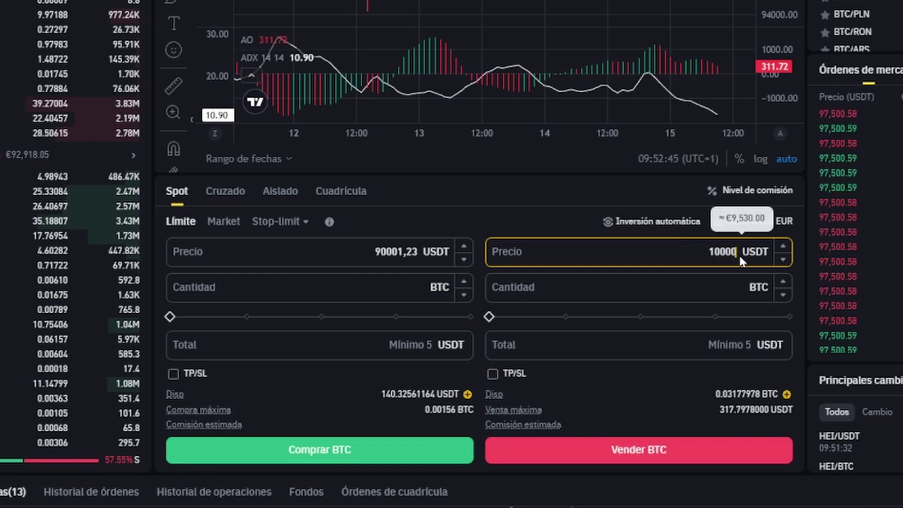
# Step: Set the limit sell price for BTC to 99998.55 USDT and the sell amount to 0%
pyautogui.press('BackSpace')
pyautogui.press('BackSpace')
pyautogui.press('BackSpace')
pyautogui.press('BackSpace')
pyautogui.press('BackSpace')
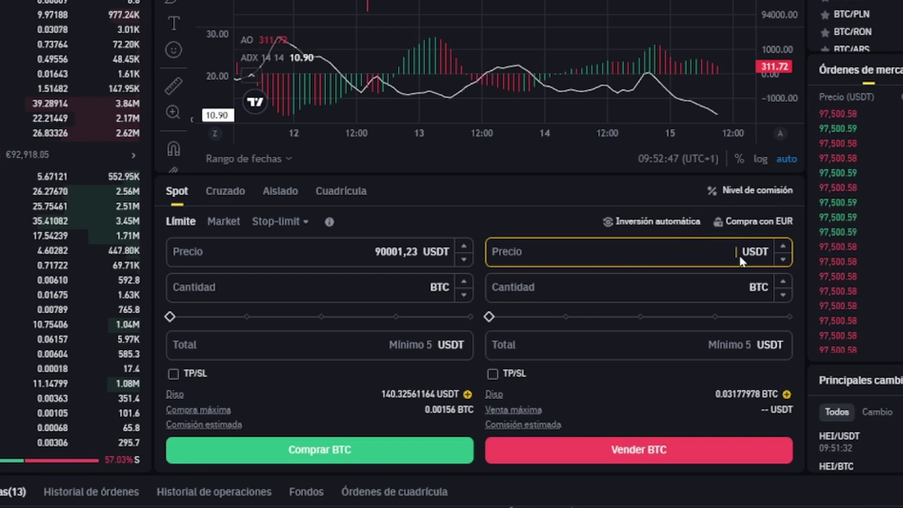
pyautogui.write('9999')
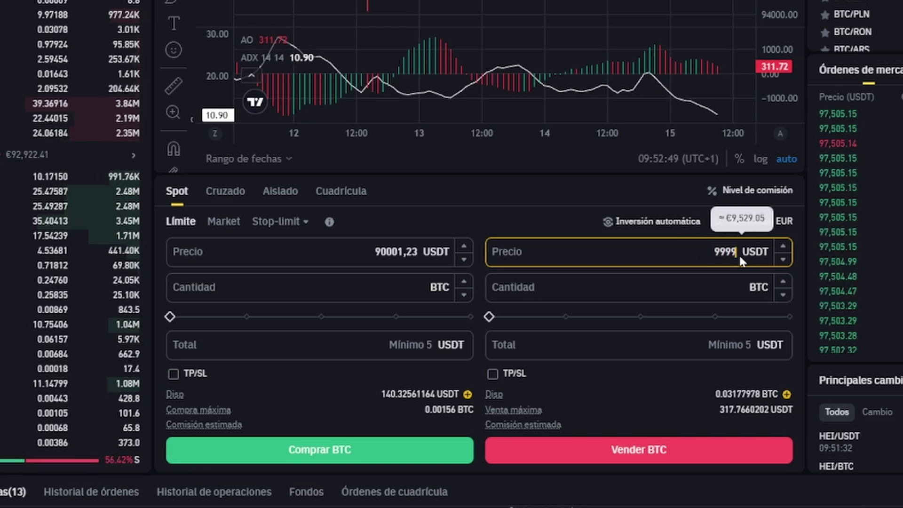
pyautogui.write('8')
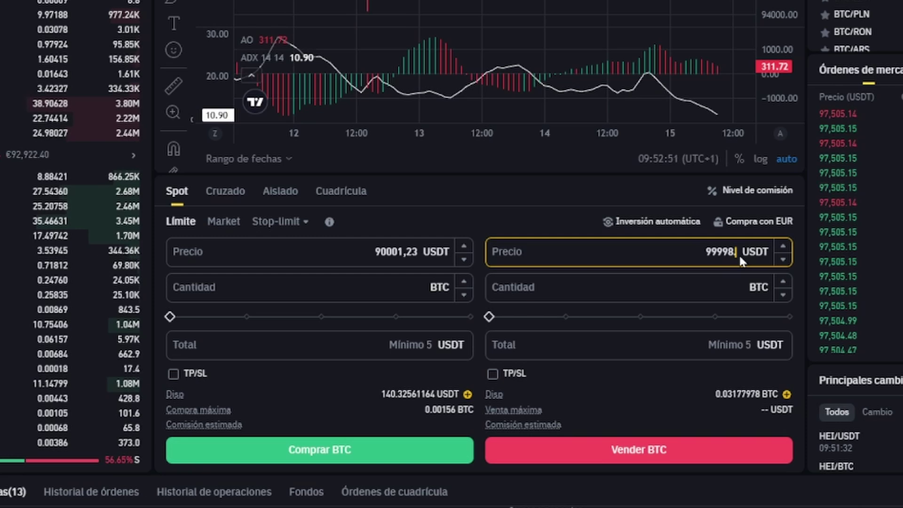
pyautogui.write('.55')
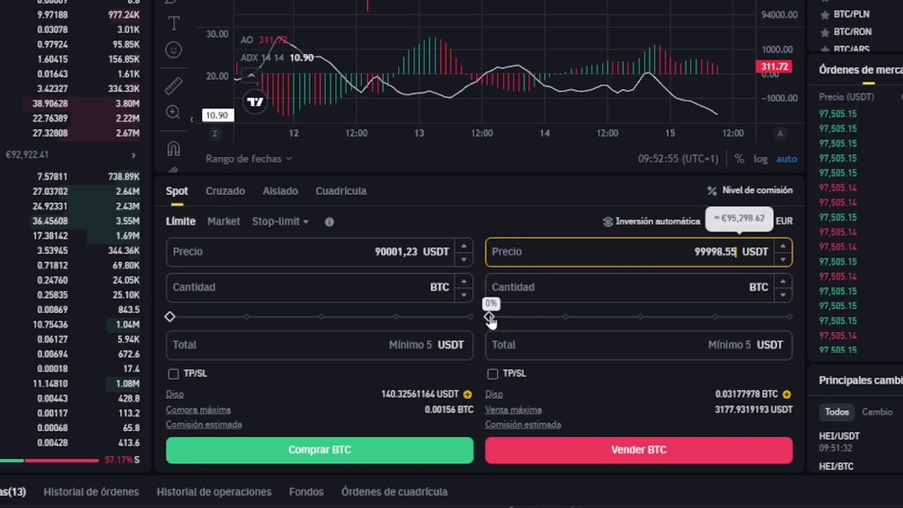
pyautogui.moveTo(491, 321); pyautogui.dragTo(472, 319)
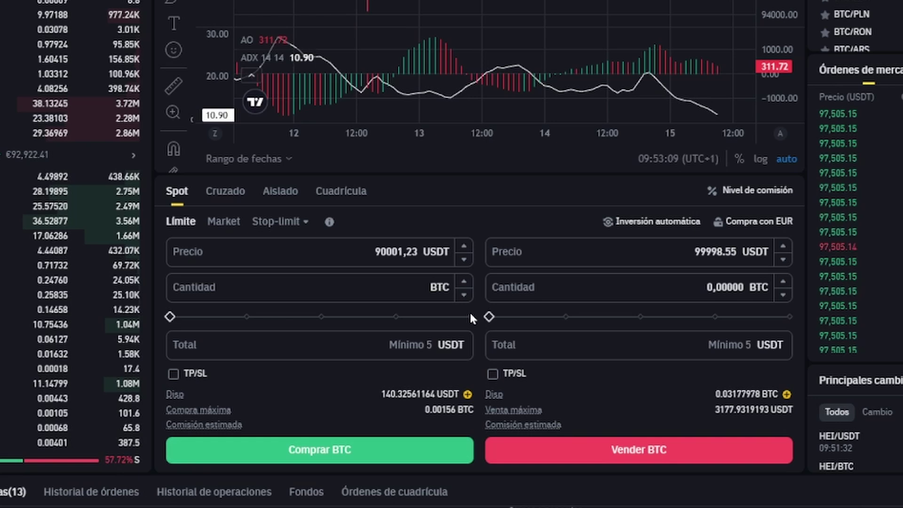
# Step: Switch the order form to the Stop-limit order type
pyautogui.click(303, 225)
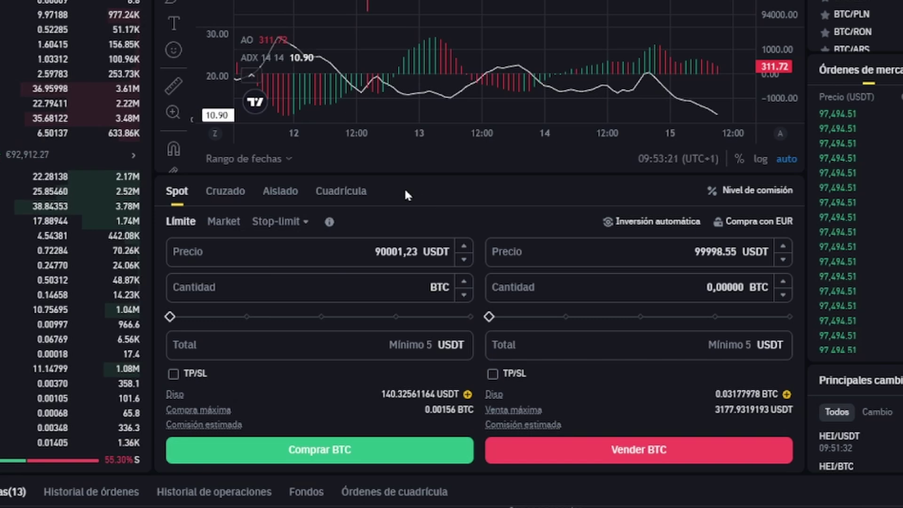
pyautogui.click(277, 221)
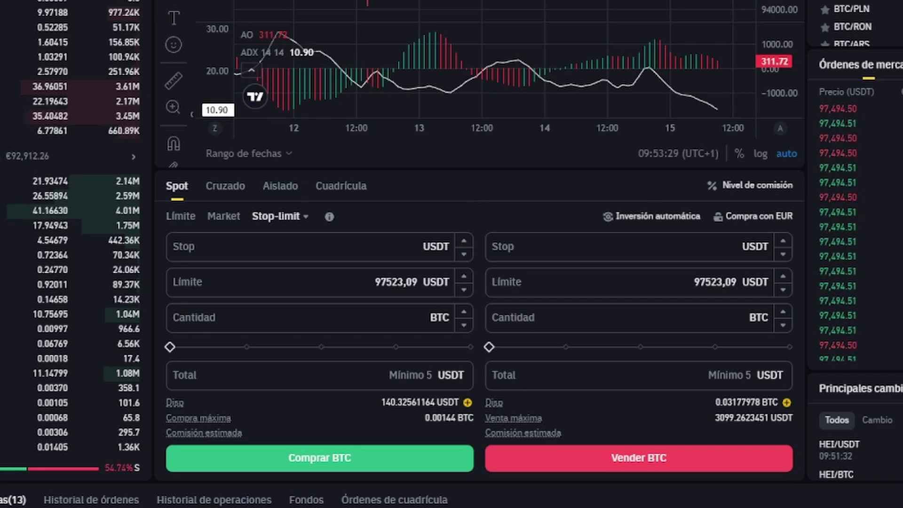
# Step: Draw a nearly horizontal trend line below the candles from 13 Feb to 14 Feb and lower it to about 94000
pyautogui.scroll(2, 452, 253)
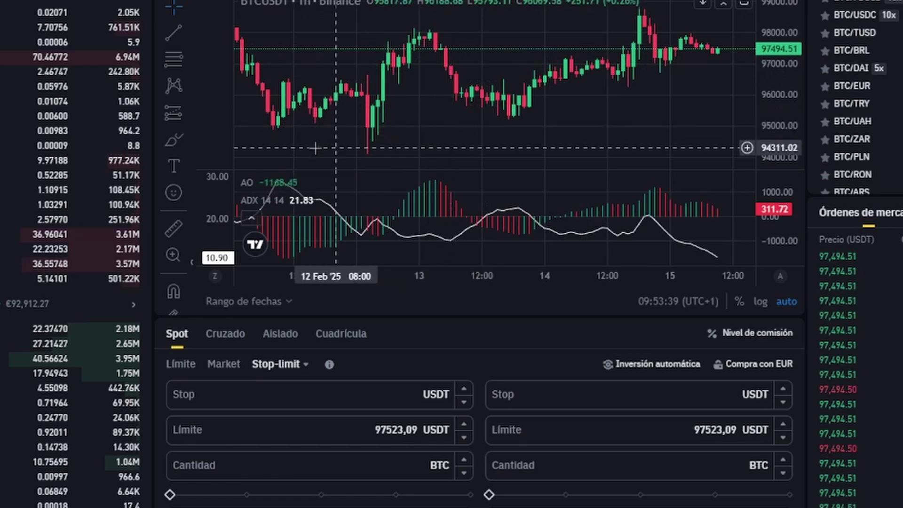
pyautogui.click(174, 34)
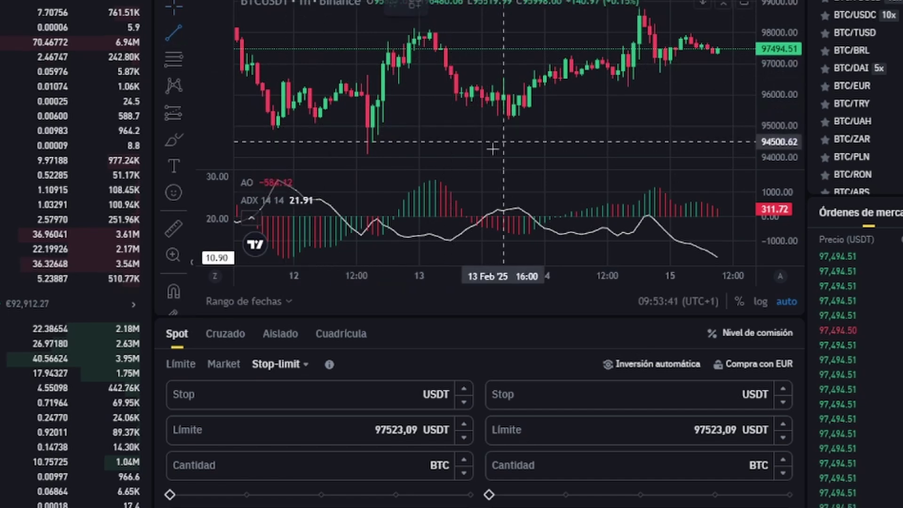
pyautogui.click(450, 128)
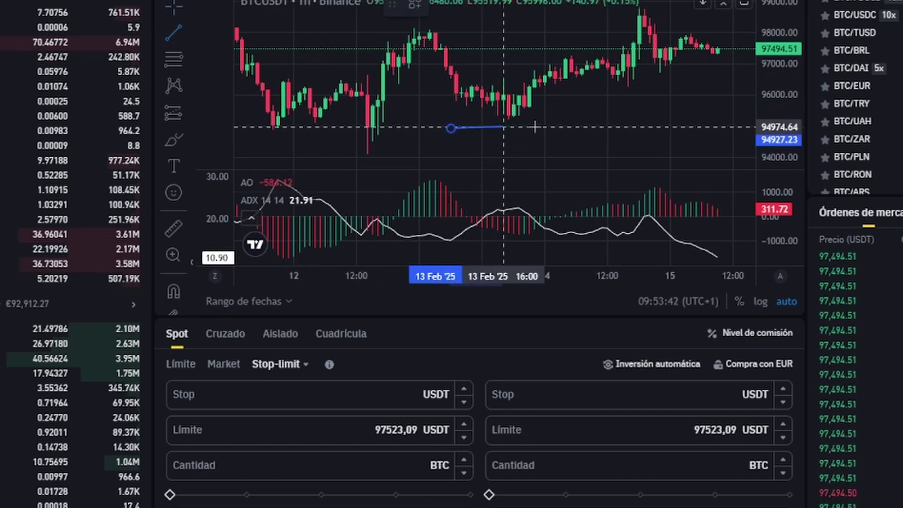
pyautogui.click(607, 126)
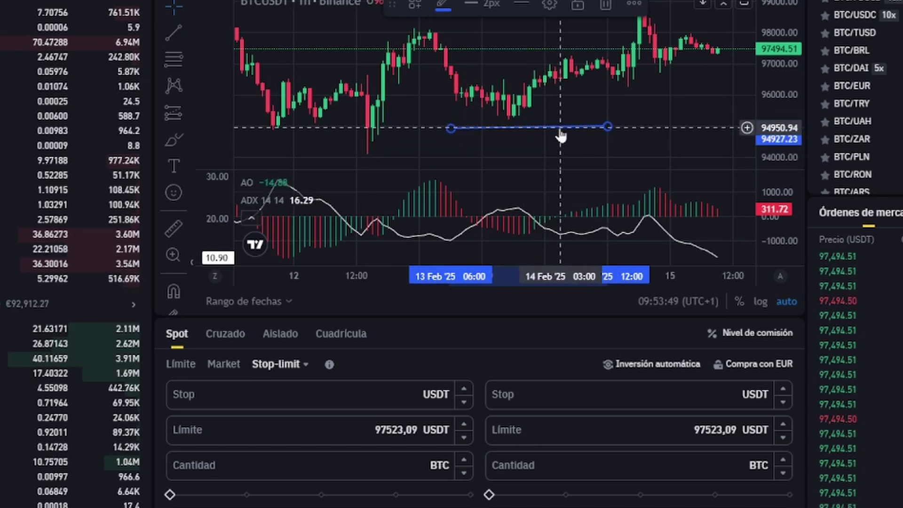
pyautogui.moveTo(561, 135); pyautogui.dragTo(564, 157)
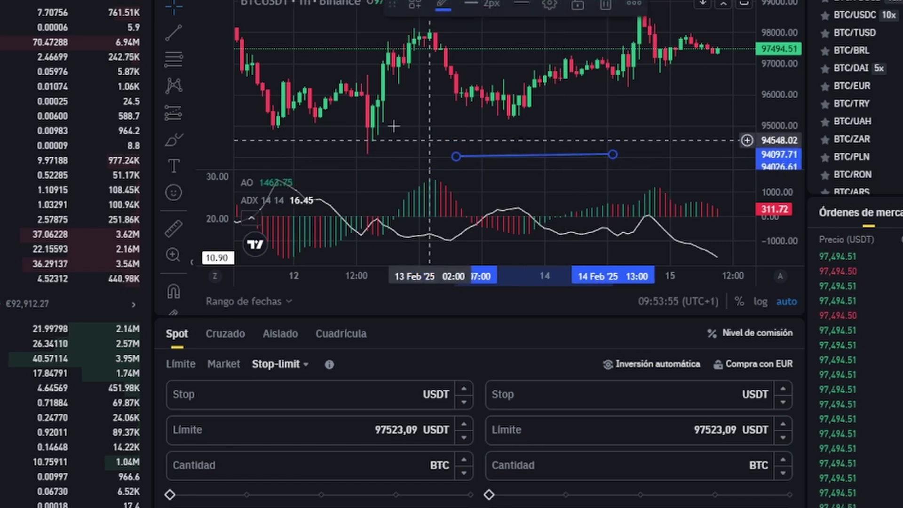
# Step: Set both the stop price and the limit price of the BTC sell order to 94000 USDT
pyautogui.click(690, 395)
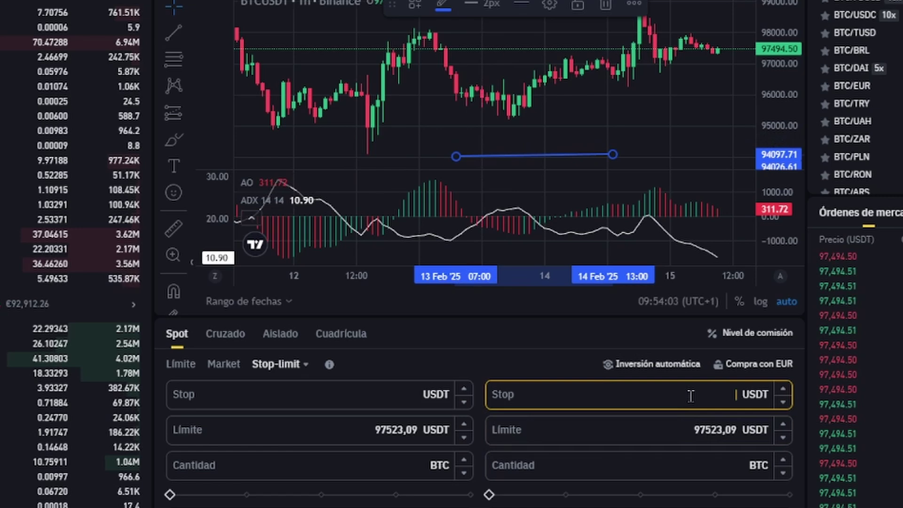
pyautogui.write('94000')
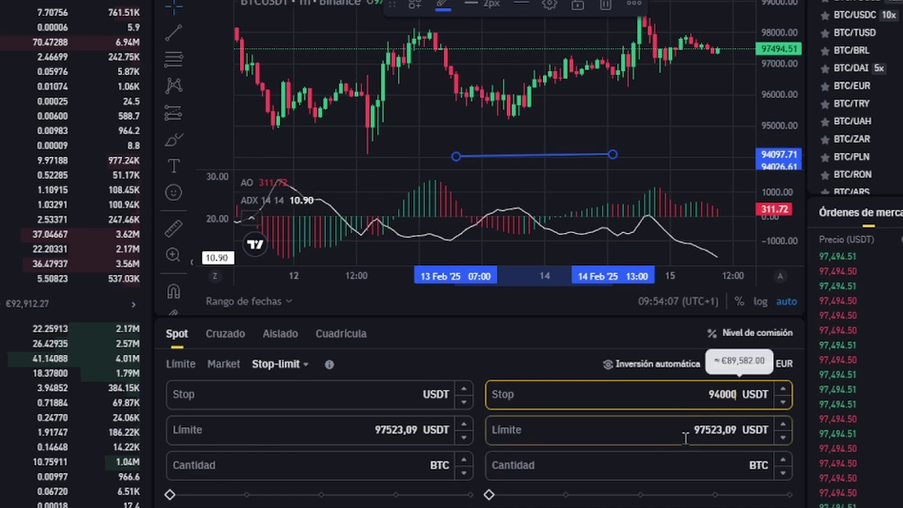
pyautogui.click(747, 432)
pyautogui.write('94000')
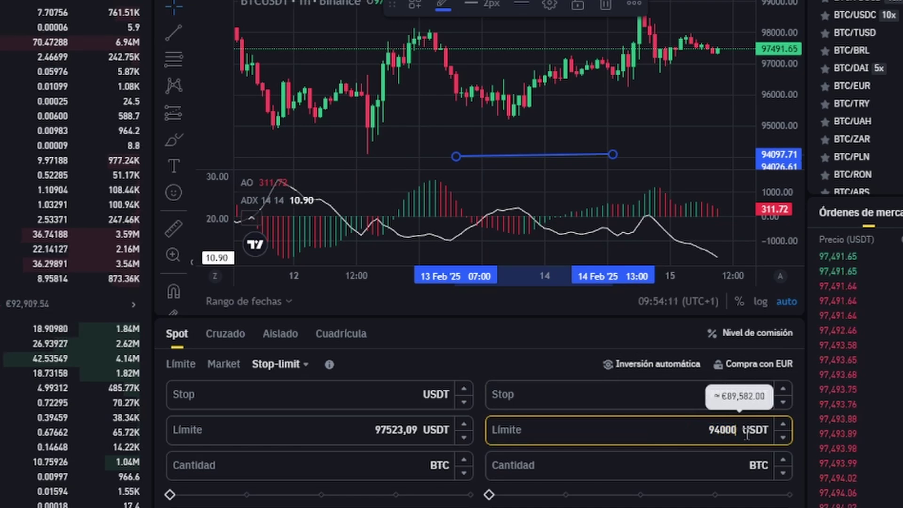
pyautogui.click(652, 394)
pyautogui.write('94000')
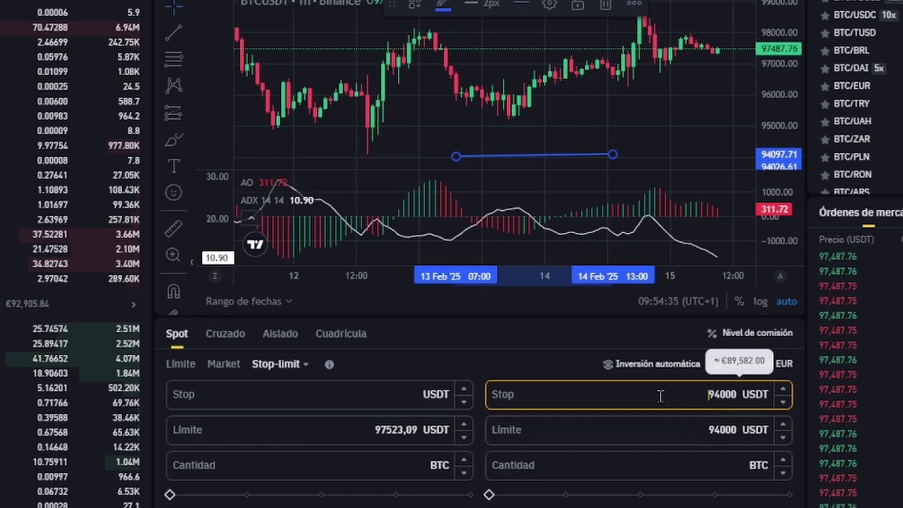
# Step: Replace the limit price of the stop-limit sell order with 933998.45 USDT
pyautogui.click(665, 431)
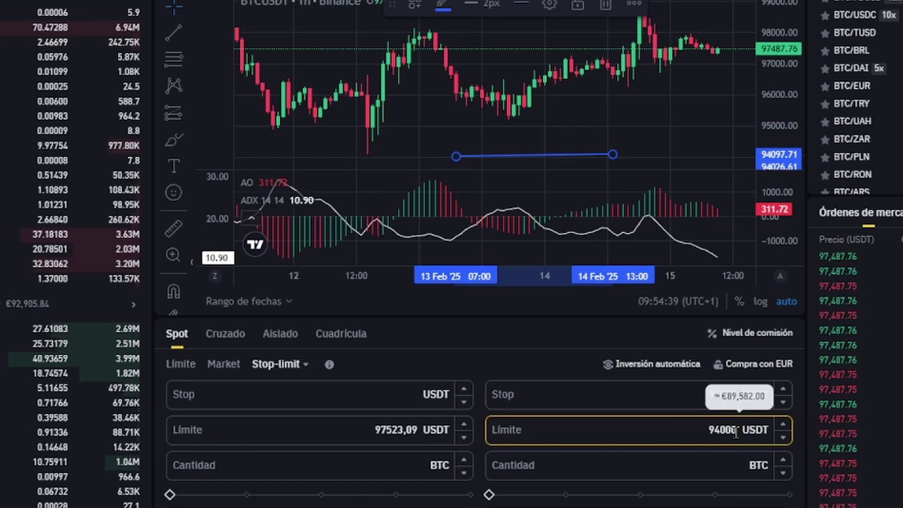
pyautogui.press('BackSpace')
pyautogui.press('BackSpace')
pyautogui.press('BackSpace')
pyautogui.press('BackSpace')
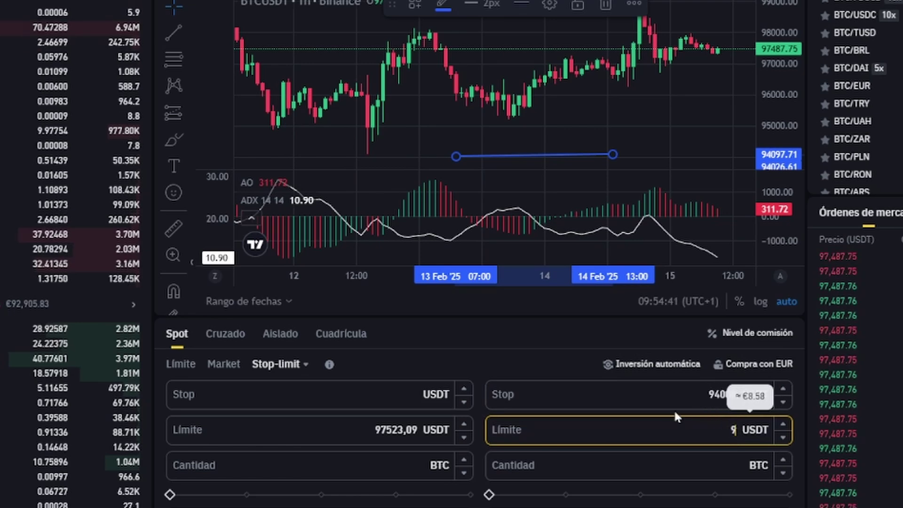
pyautogui.click(675, 395)
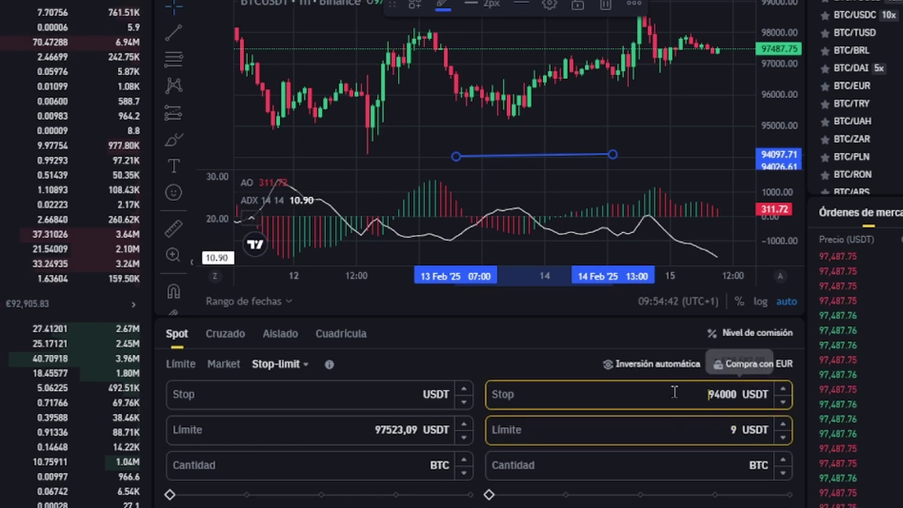
pyautogui.click(733, 430)
pyautogui.write('9')
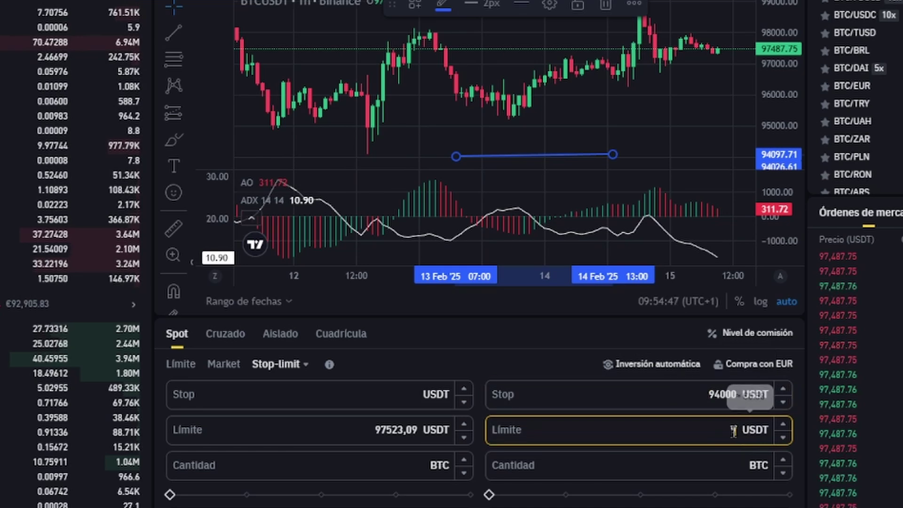
pyautogui.write('33')
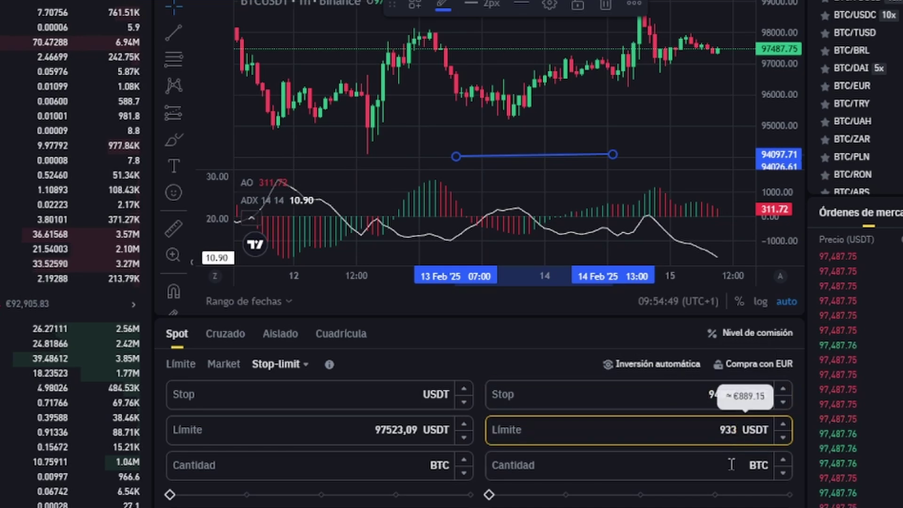
pyautogui.write('99')
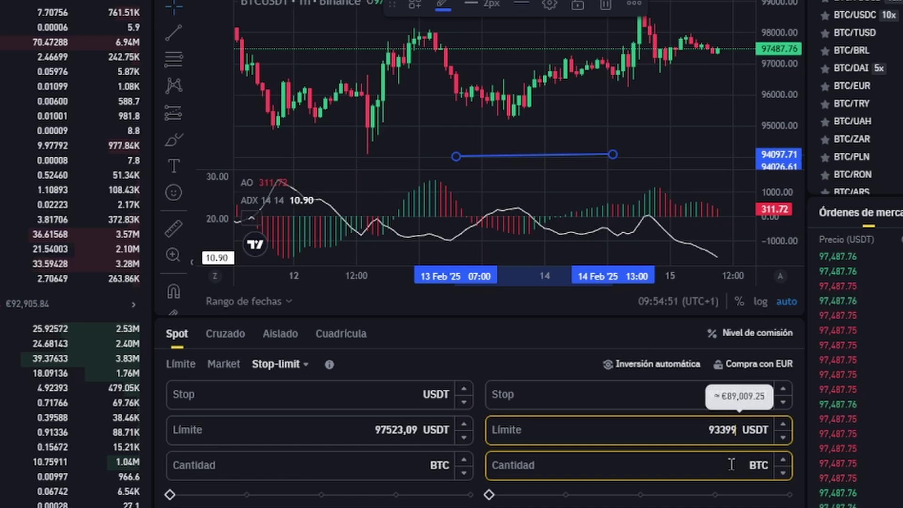
pyautogui.write('8.45')
# Step: Correct the limit price of the stop-limit sell order to 93998.45 USDT, keeping the stop price at 94000
pyautogui.click(641, 399)
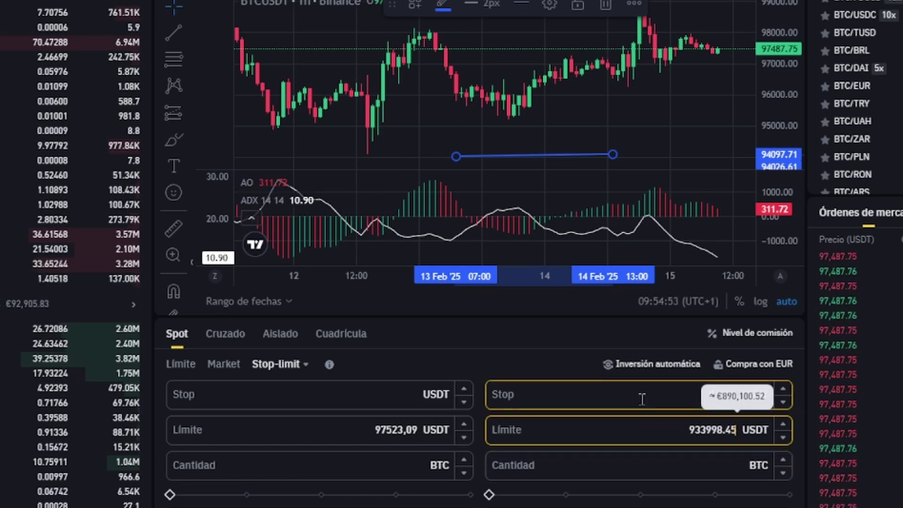
pyautogui.write('94000')
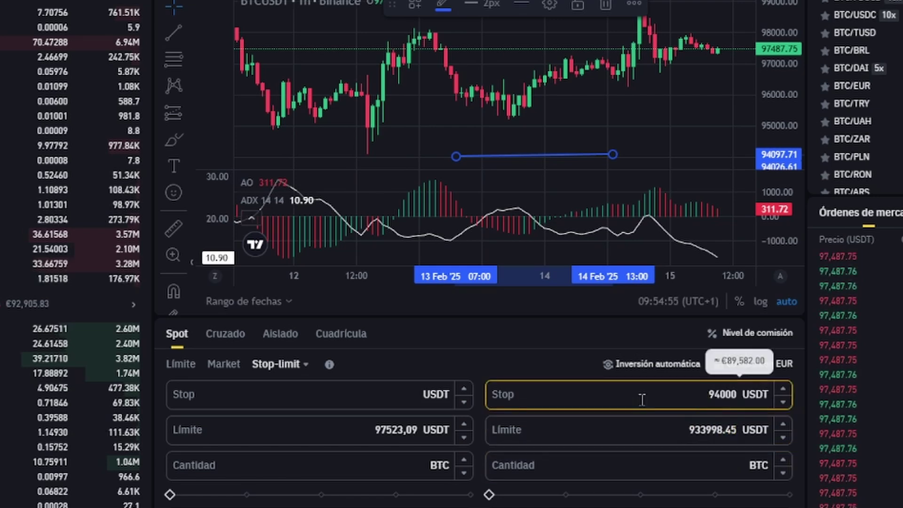
pyautogui.click(709, 399)
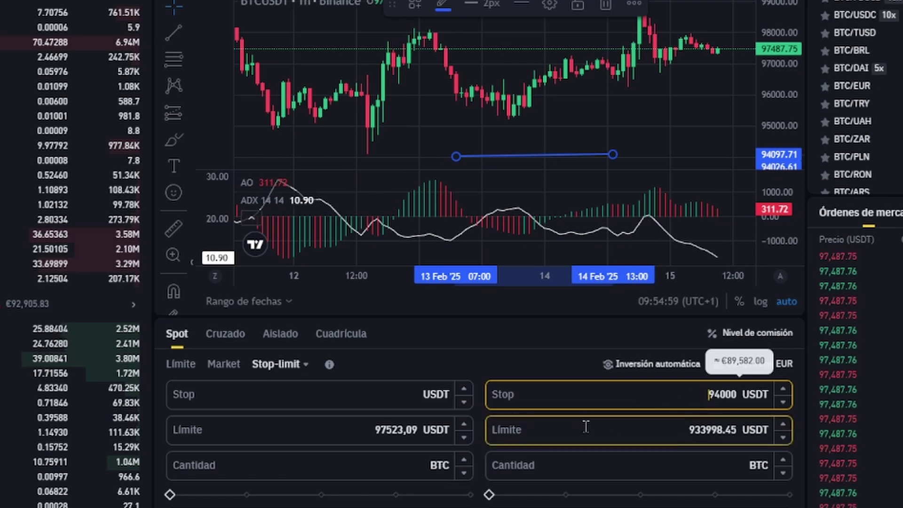
pyautogui.click(706, 433)
pyautogui.press('BackSpace')
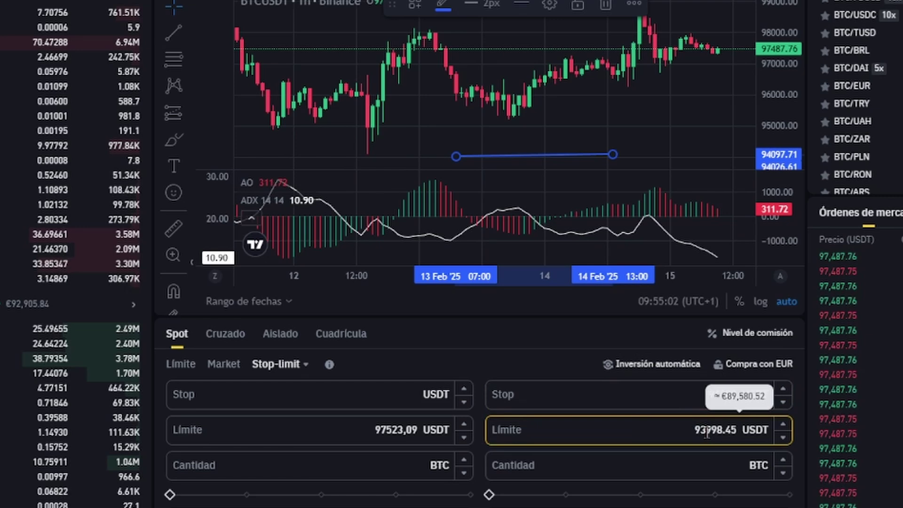
pyautogui.click(657, 431)
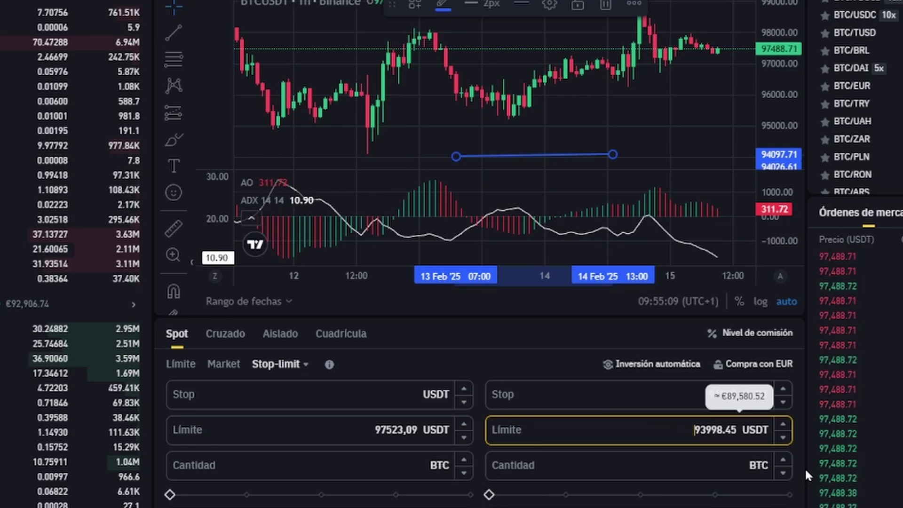
pyautogui.click(643, 396)
pyautogui.write('94000')
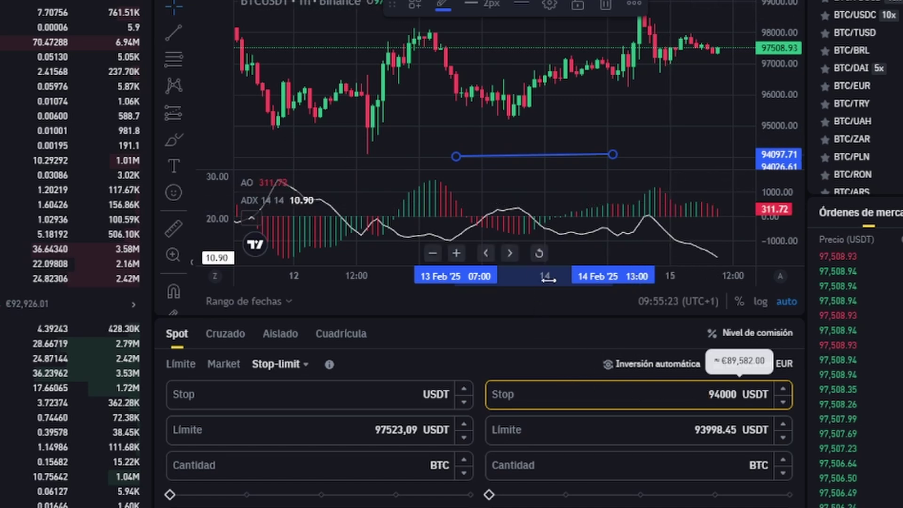
pyautogui.click(682, 433)
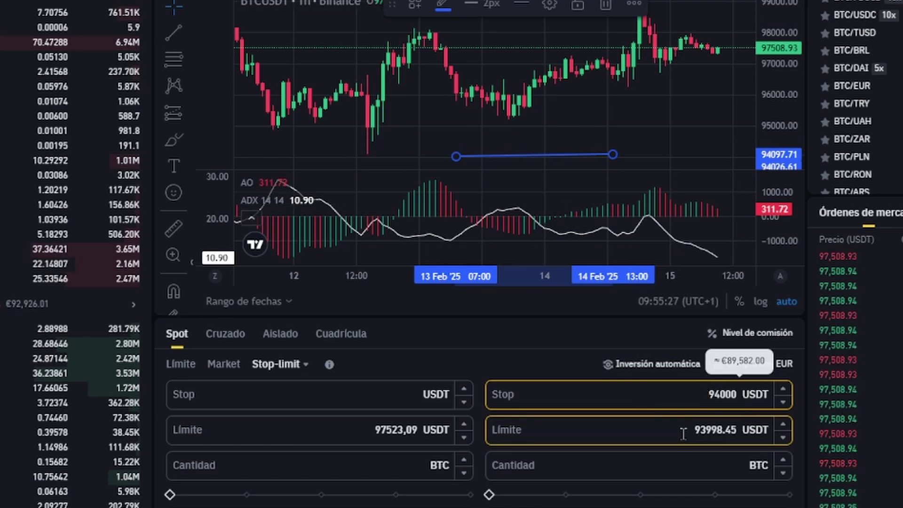
# Step: Replace the stop price of the BTC stop-limit sell order with 93998.85 USDT
pyautogui.click(660, 401)
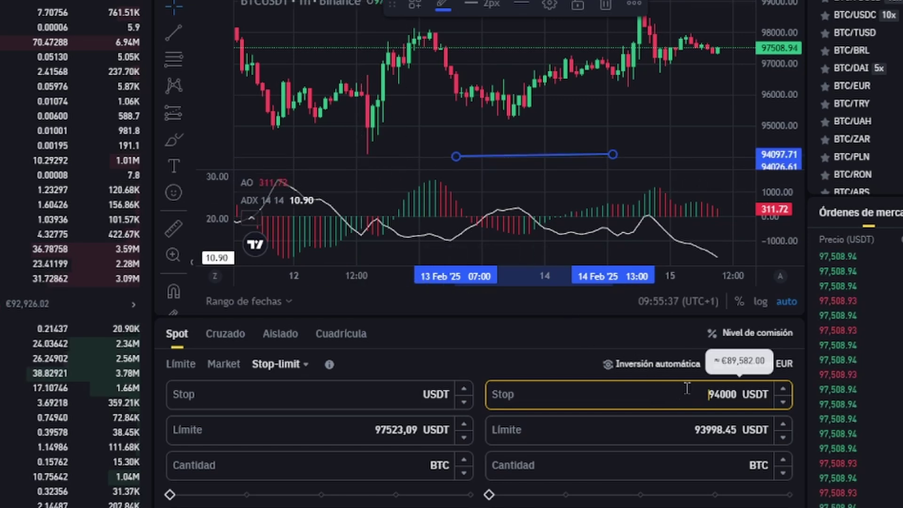
pyautogui.press('Delete')
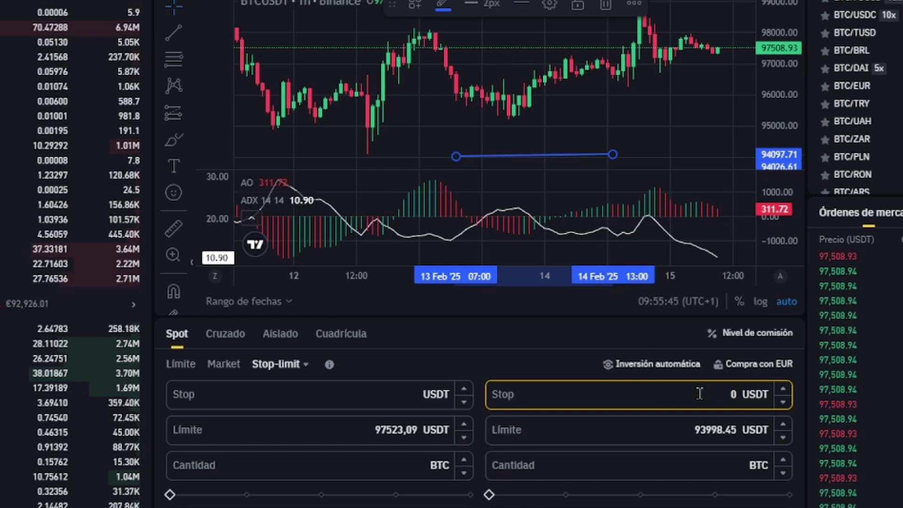
pyautogui.write('9')
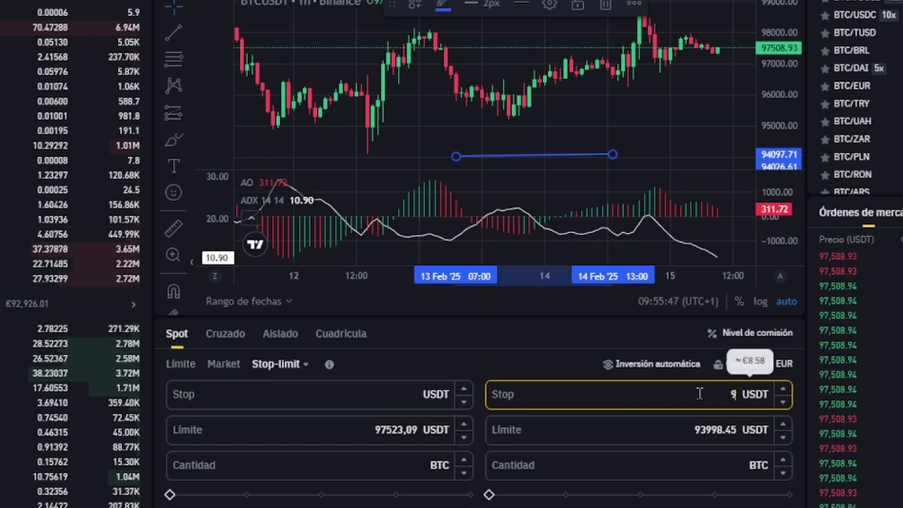
pyautogui.write('399')
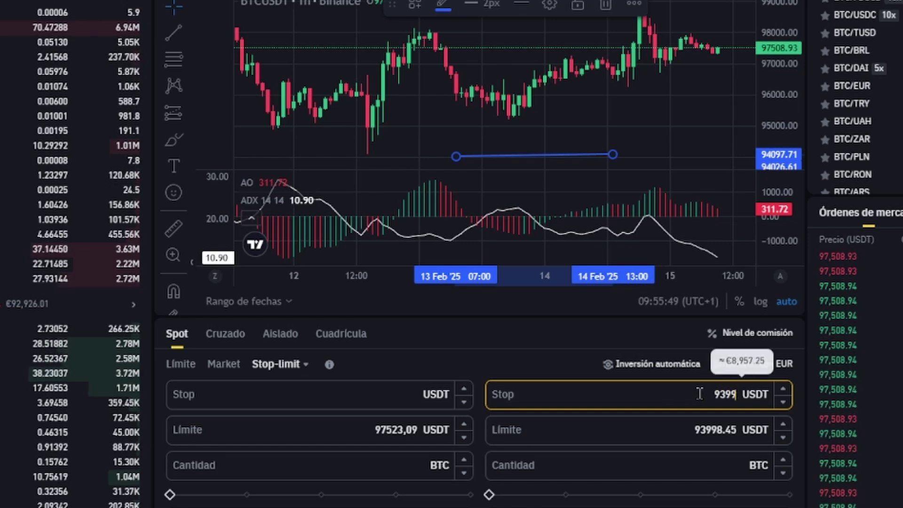
pyautogui.write('8.4')
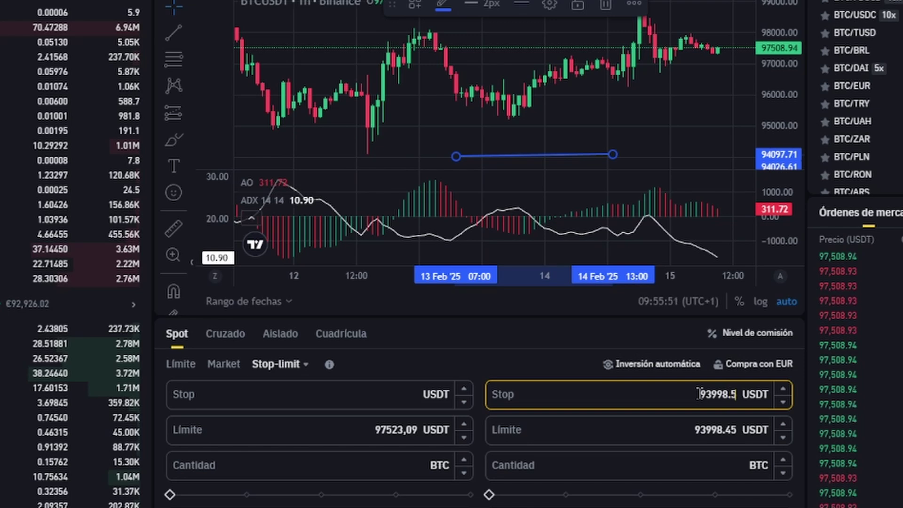
pyautogui.write('5')
pyautogui.press('BackSpace')
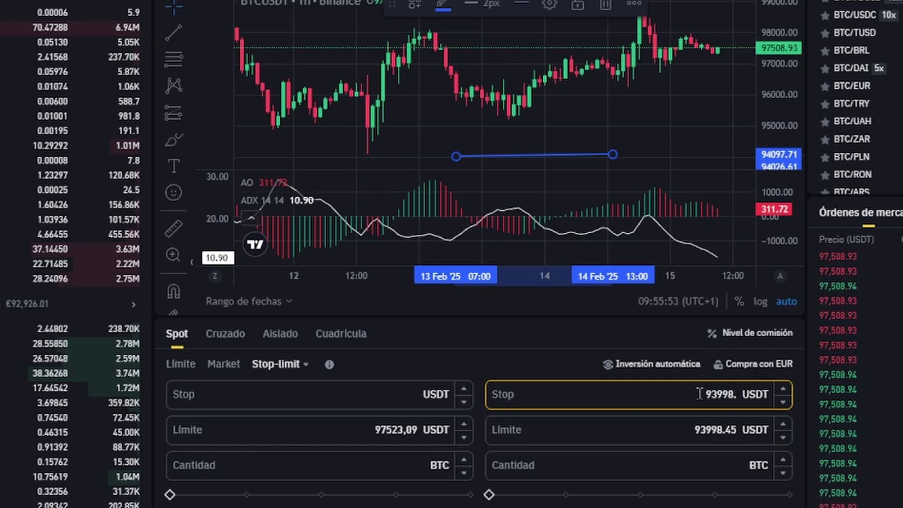
pyautogui.write('85')
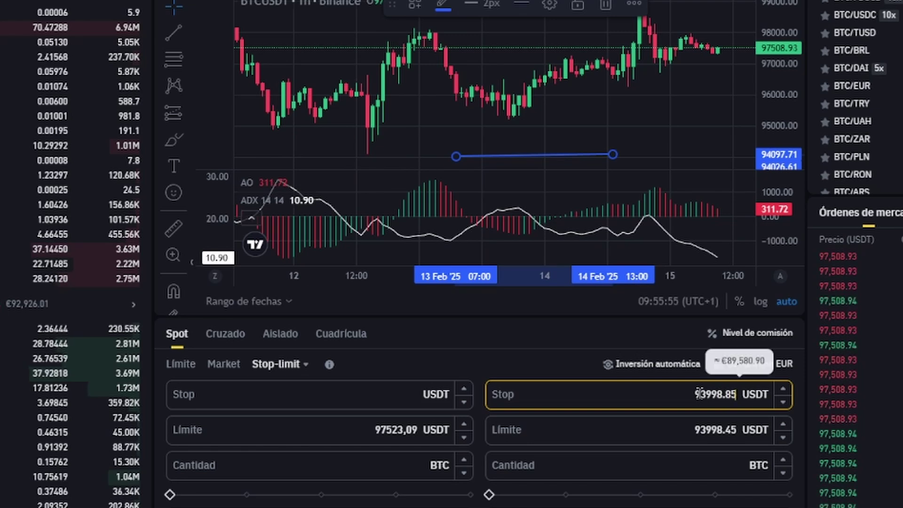
# Step: Replace the limit price of the stop-limit sell order with 93998.80 USDT
pyautogui.click(644, 430)
pyautogui.moveTo(695, 430); pyautogui.dragTo(742, 429)
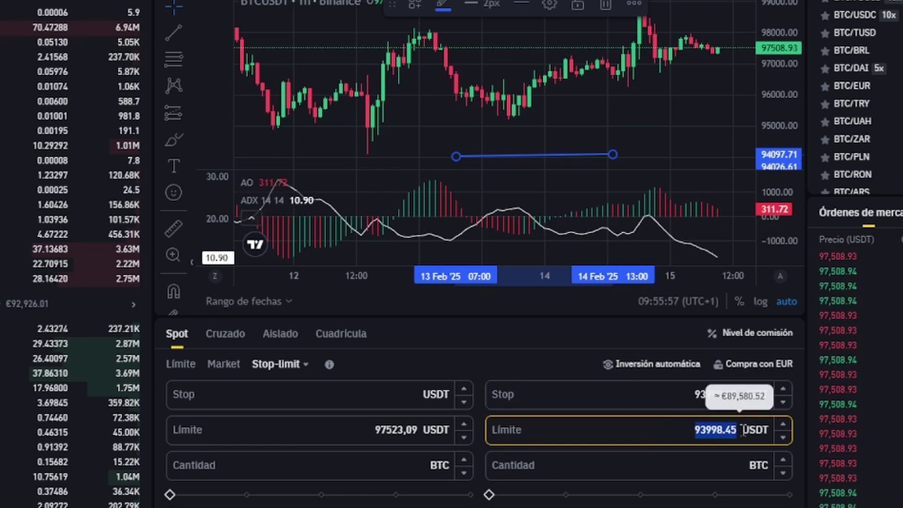
pyautogui.press('BackSpace')
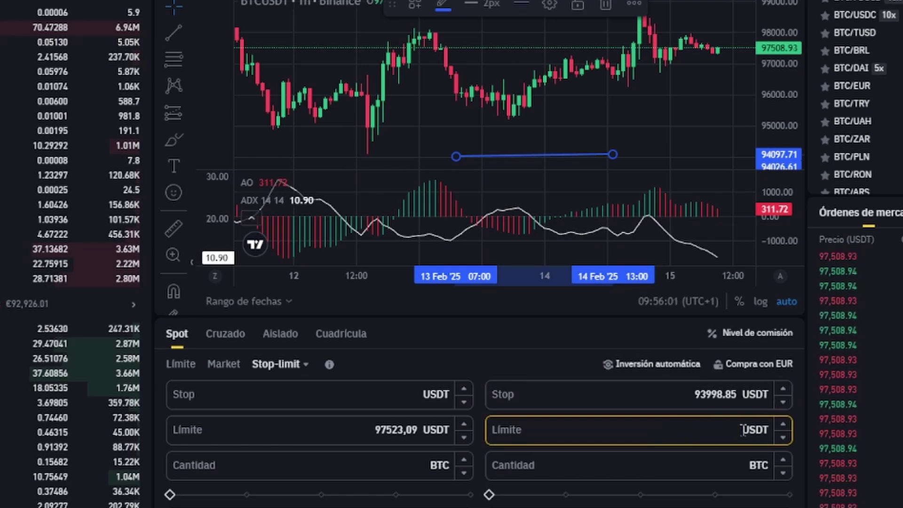
pyautogui.write('9')
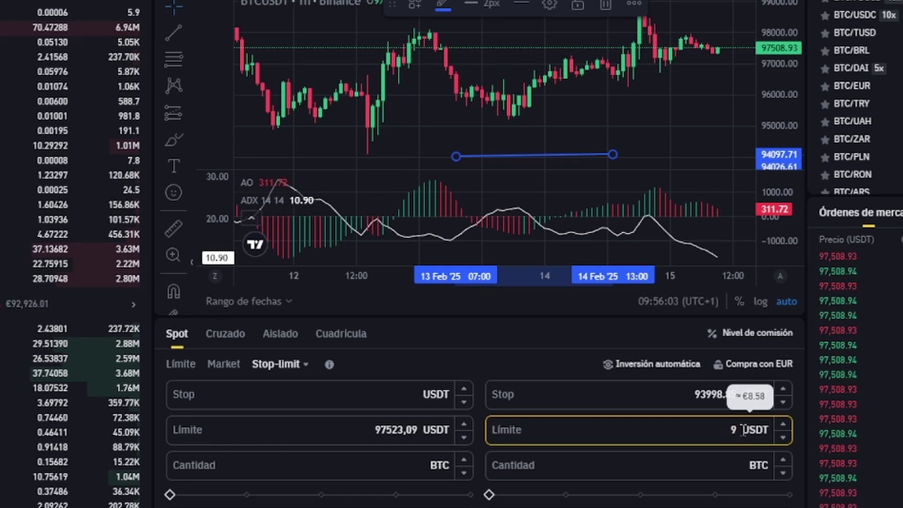
pyautogui.write('3998')
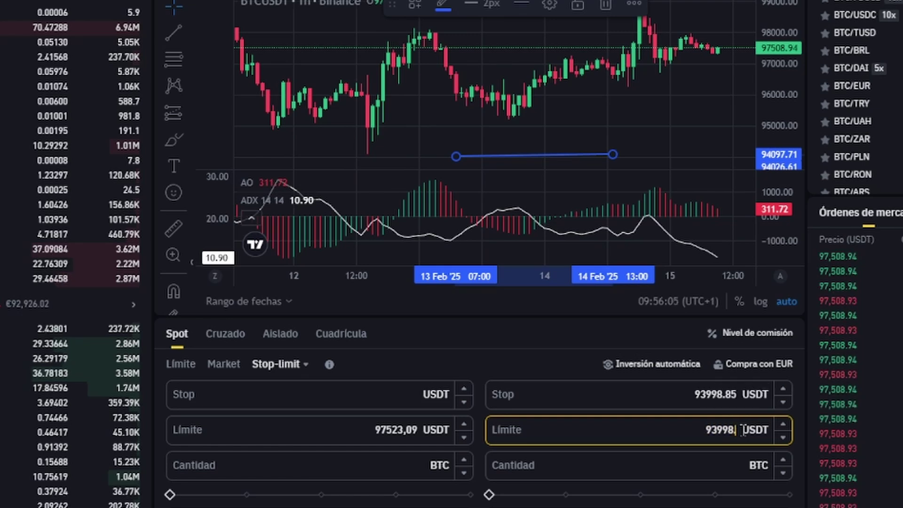
pyautogui.write('.')
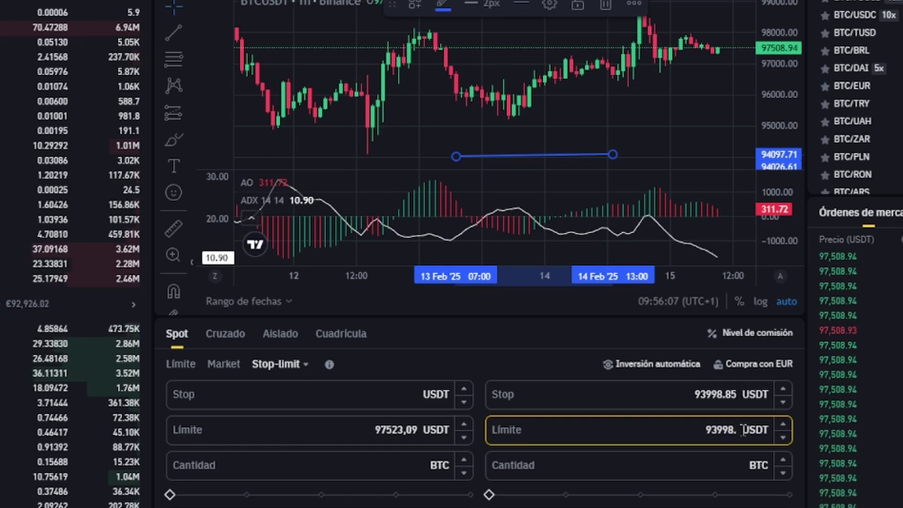
pyautogui.write('80')
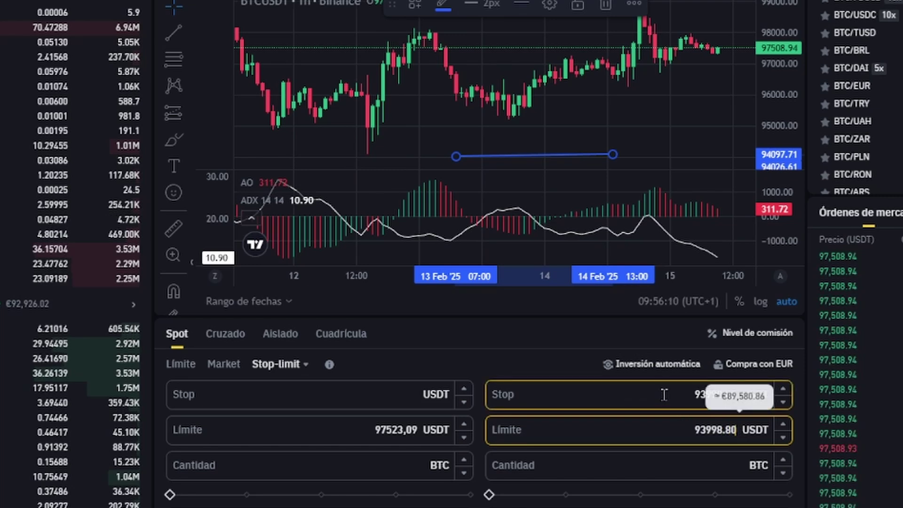
# Step: Lower the limit price of the stop-limit sell order to 93995.78 USDT
pyautogui.click(665, 394)
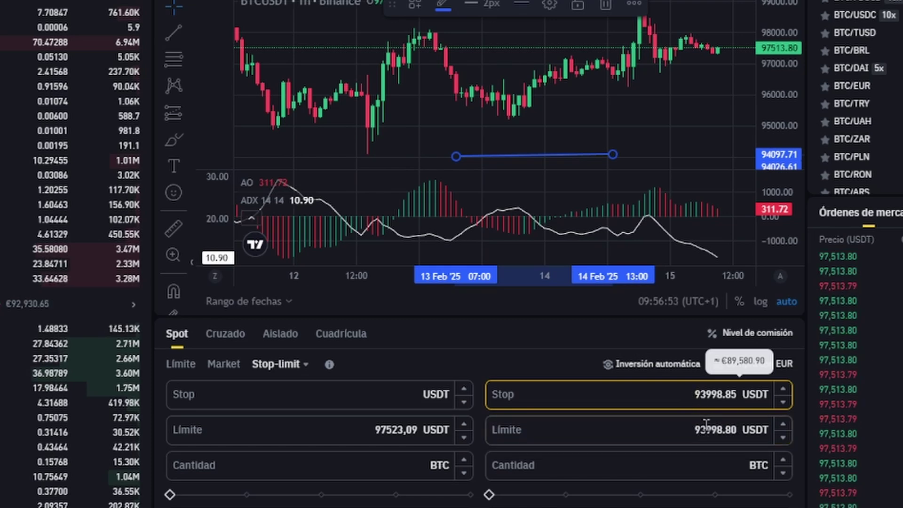
pyautogui.click(724, 429)
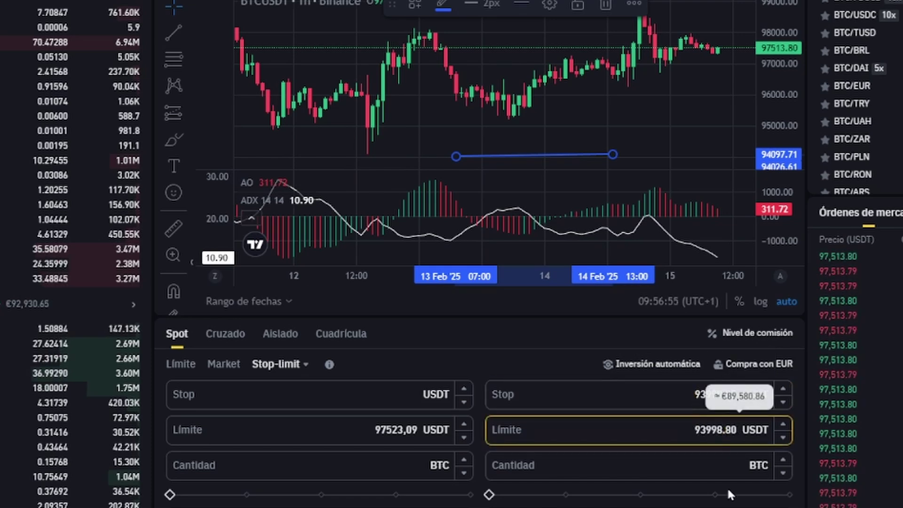
pyautogui.press('BackSpace')
pyautogui.press('BackSpace')
pyautogui.press('BackSpace')
pyautogui.press('BackSpace')
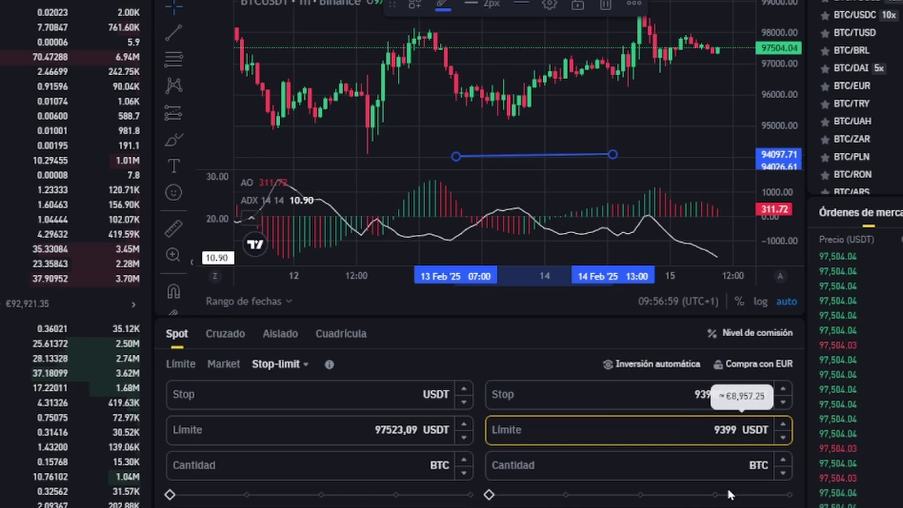
pyautogui.write('5.78')
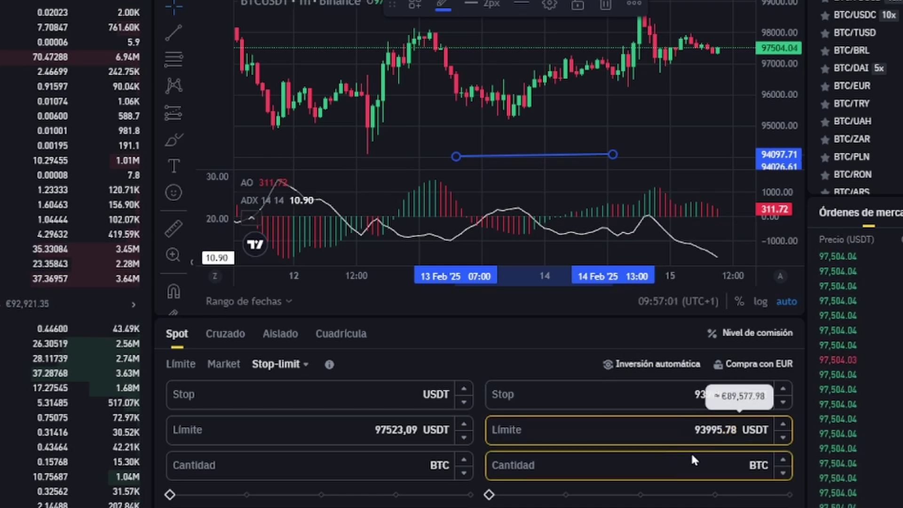
pyautogui.click(657, 394)
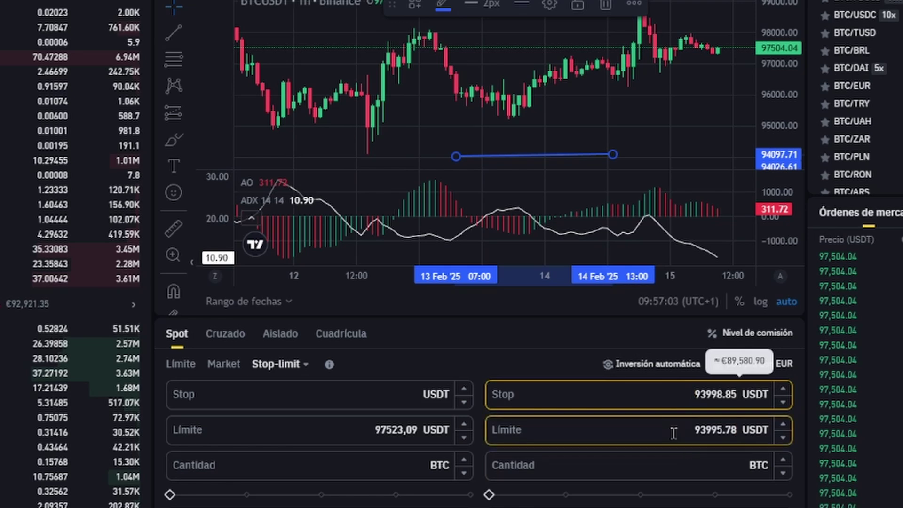
pyautogui.click(674, 431)
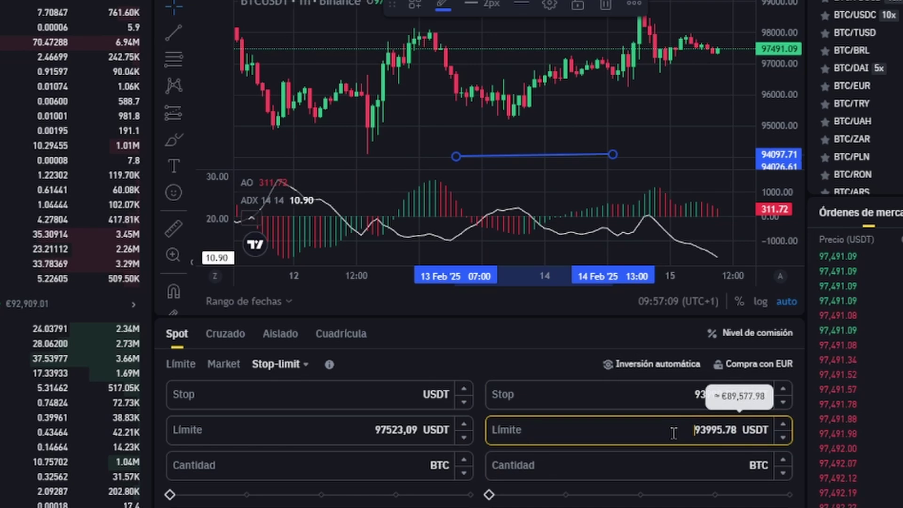
pyautogui.click(682, 395)
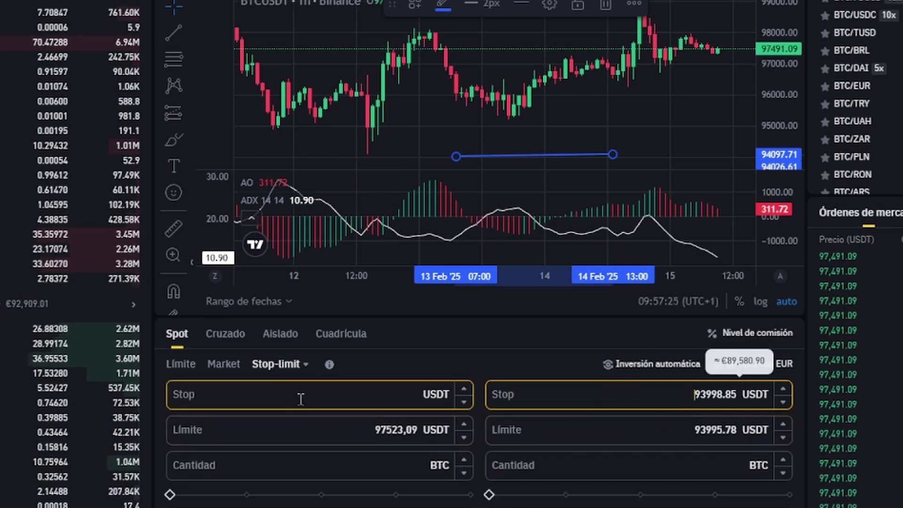
# Step: Set the stop price of the BTC stop-limit buy order to 100001 USDT and its limit price to 100002.24 USDT
pyautogui.click(301, 399)
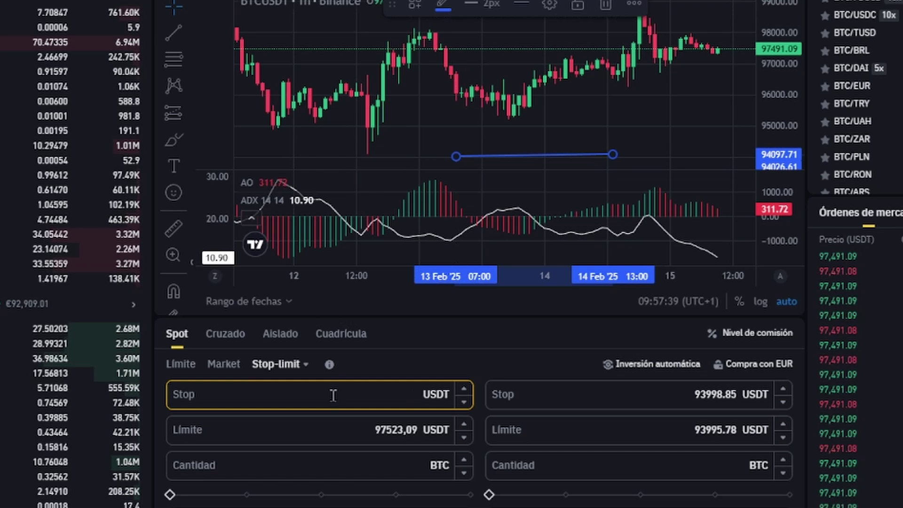
pyautogui.write('100000')
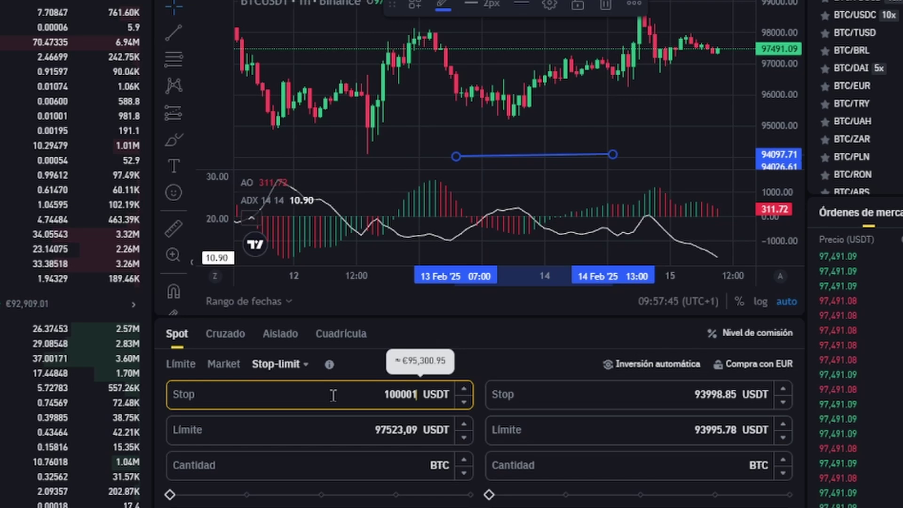
pyautogui.moveTo(366, 426); pyautogui.dragTo(427, 429)
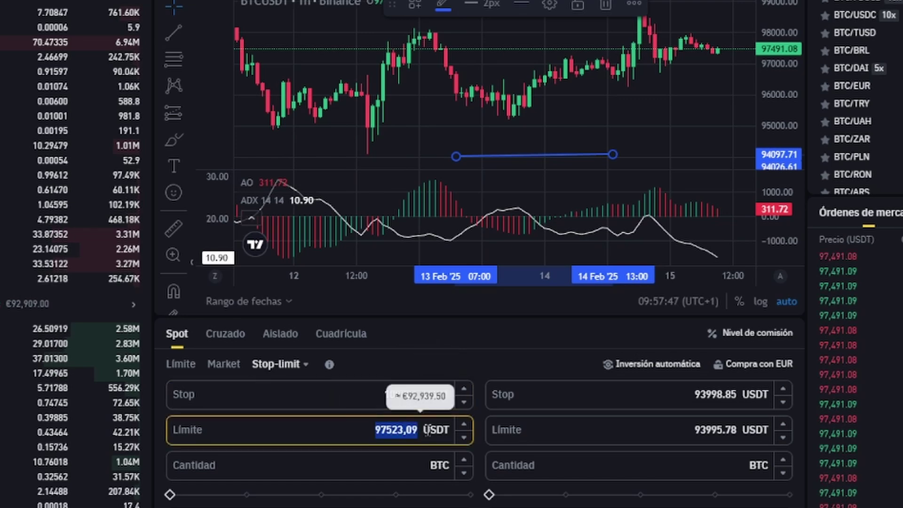
pyautogui.write('1001')
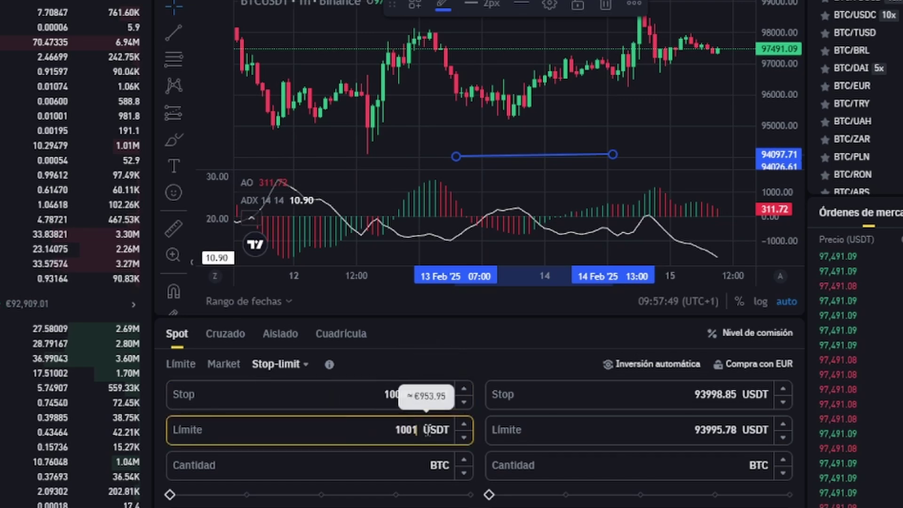
pyautogui.press('BackSpace')
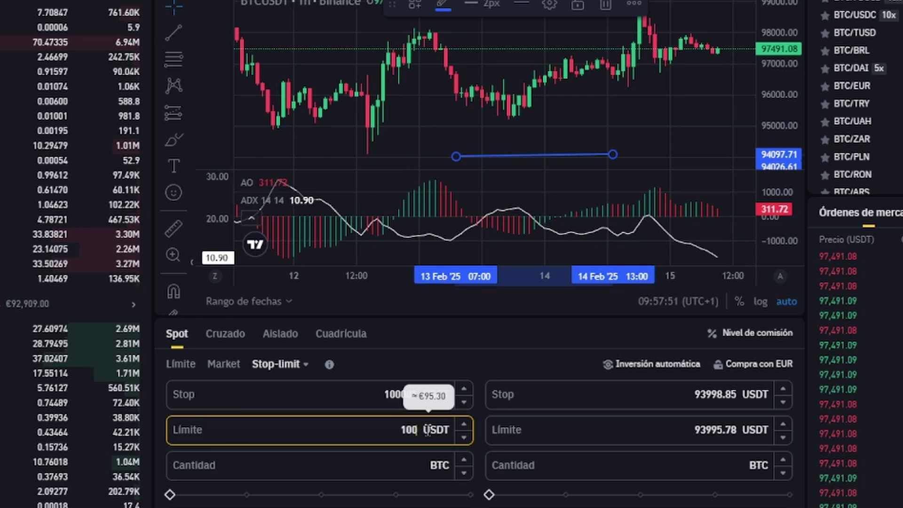
pyautogui.write('00')
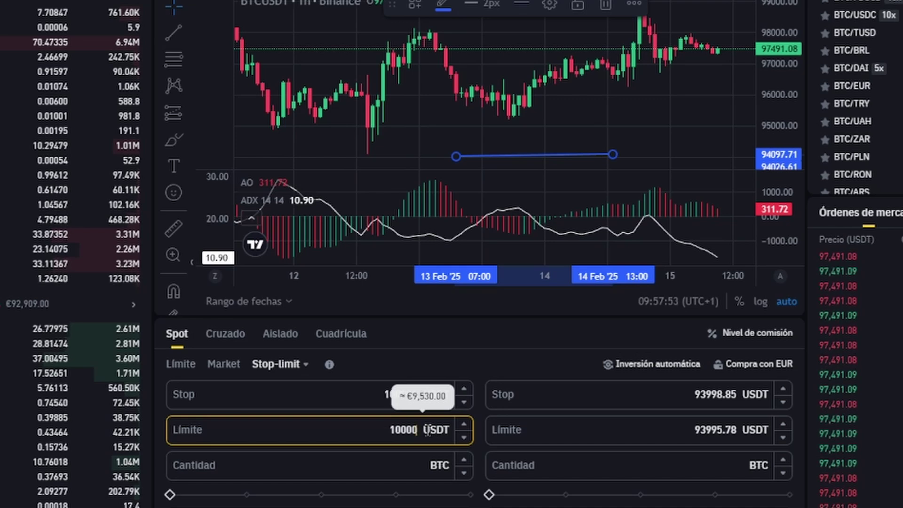
pyautogui.write('2.24')
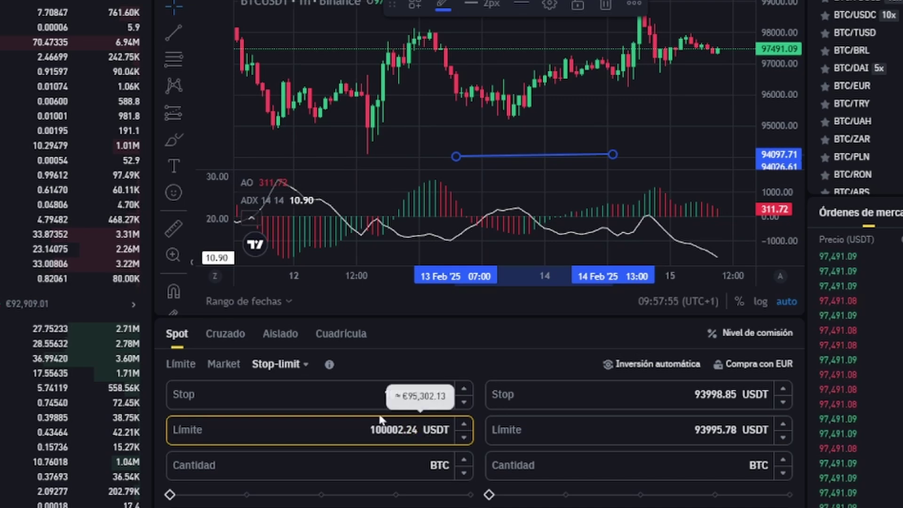
pyautogui.click(343, 395)
pyautogui.write('100001 USDT')
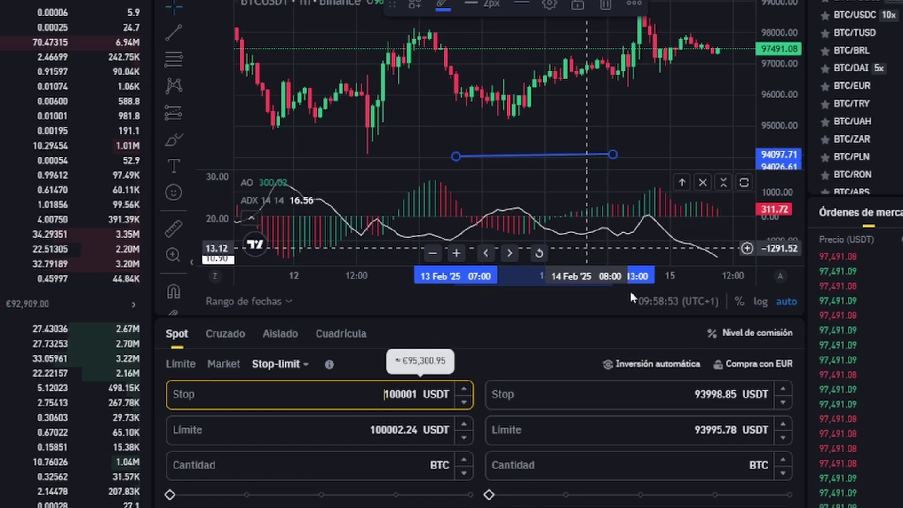
# Step: Switch the spot order type from Stop-limit to OCO
pyautogui.click(679, 398)
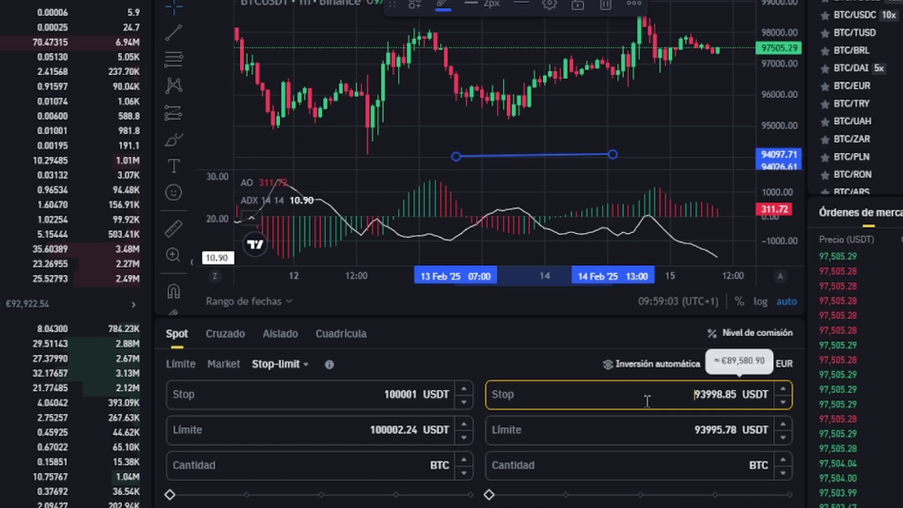
pyautogui.click(645, 438)
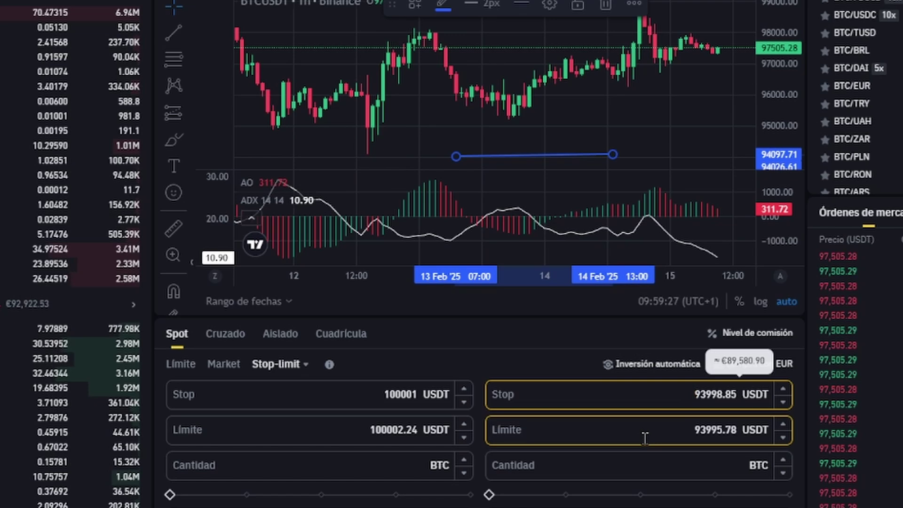
pyautogui.click(304, 365)
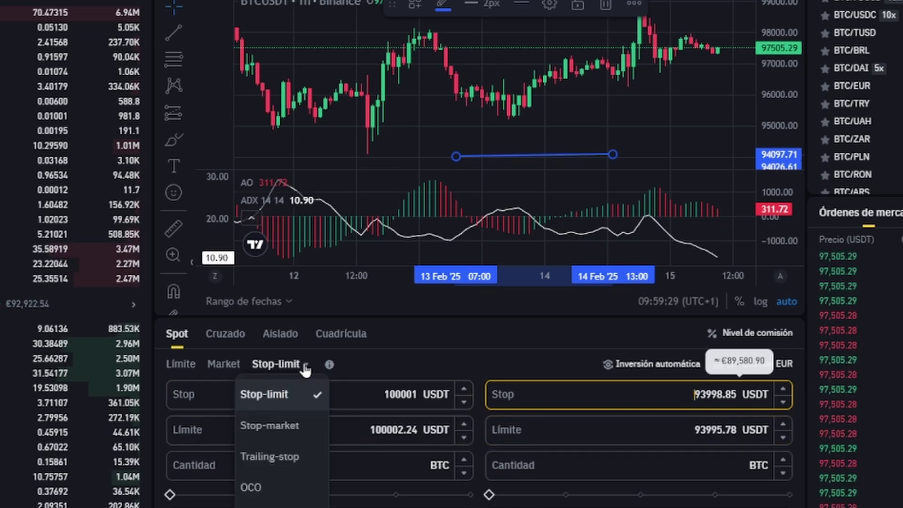
pyautogui.click(275, 488)
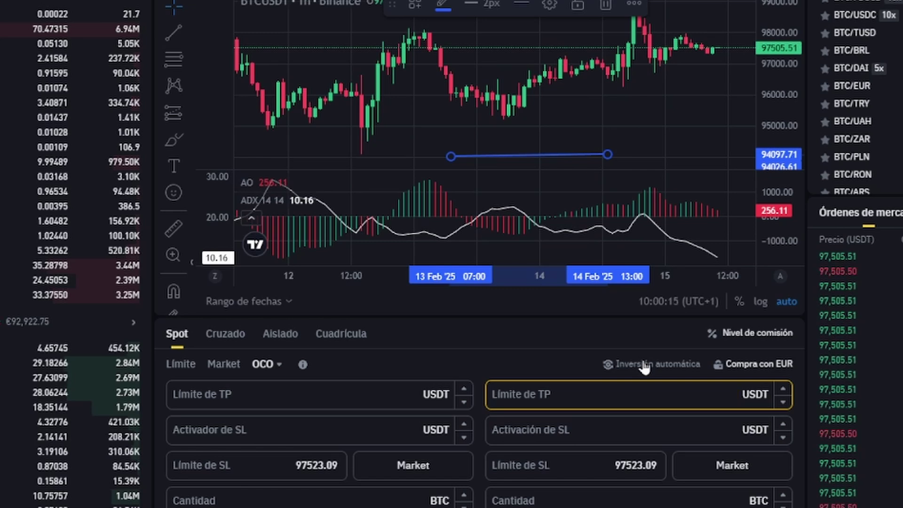
# Step: Set the stop-loss trigger of the BTC OCO sell order to 93998.45 USDT and its stop-loss limit to 93995.45 USDT
pyautogui.click(682, 429)
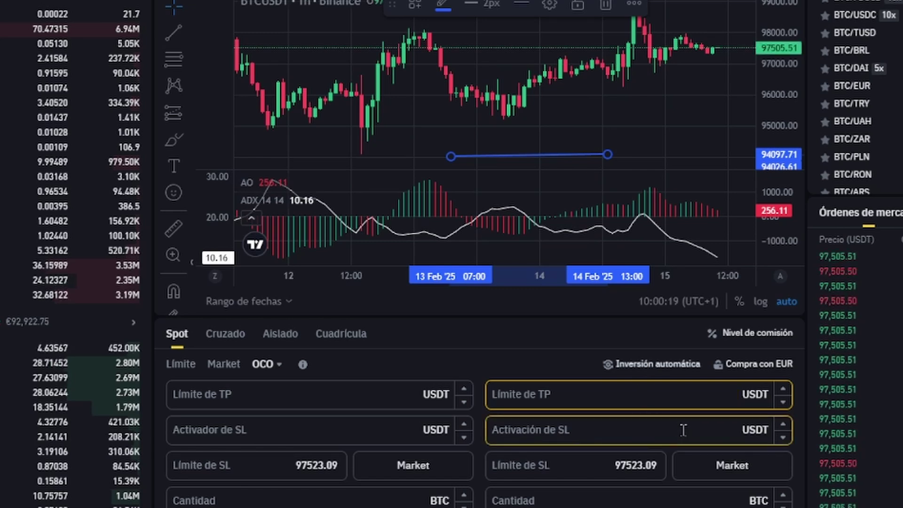
pyautogui.click(683, 430)
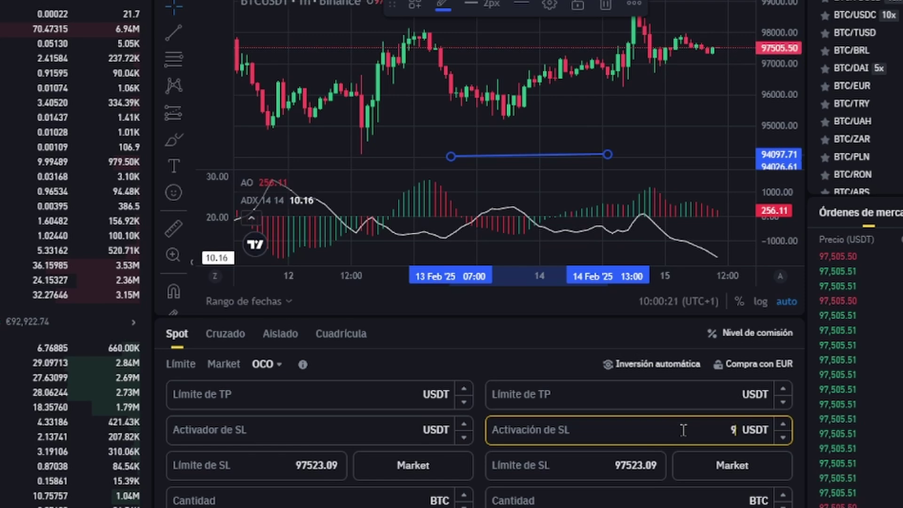
pyautogui.write('93')
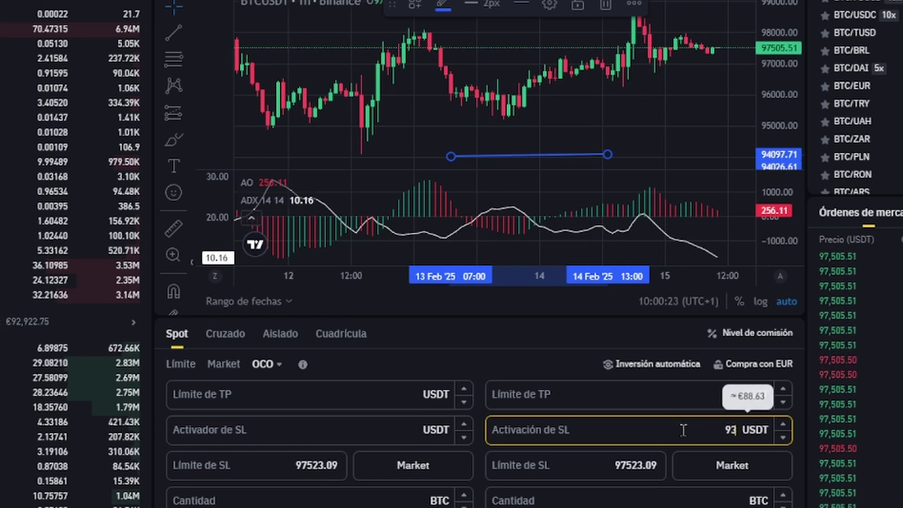
pyautogui.write('998.45')
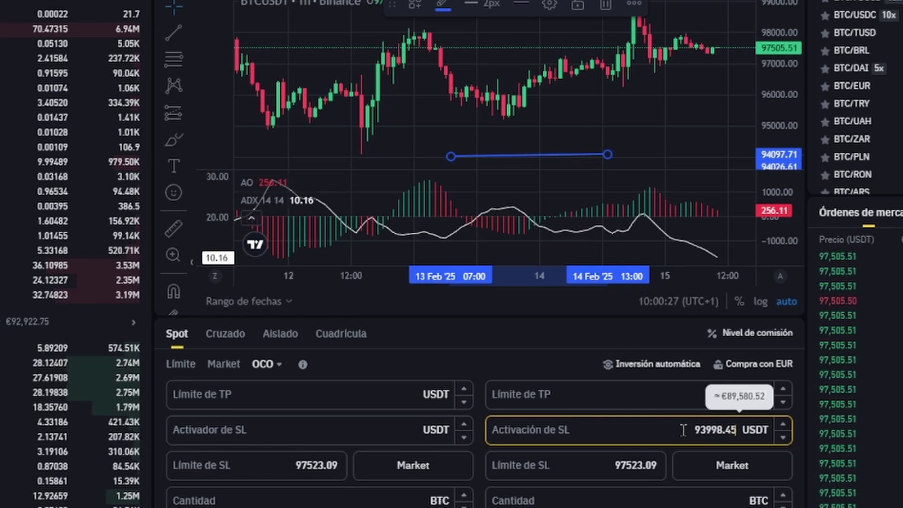
pyautogui.click(578, 464)
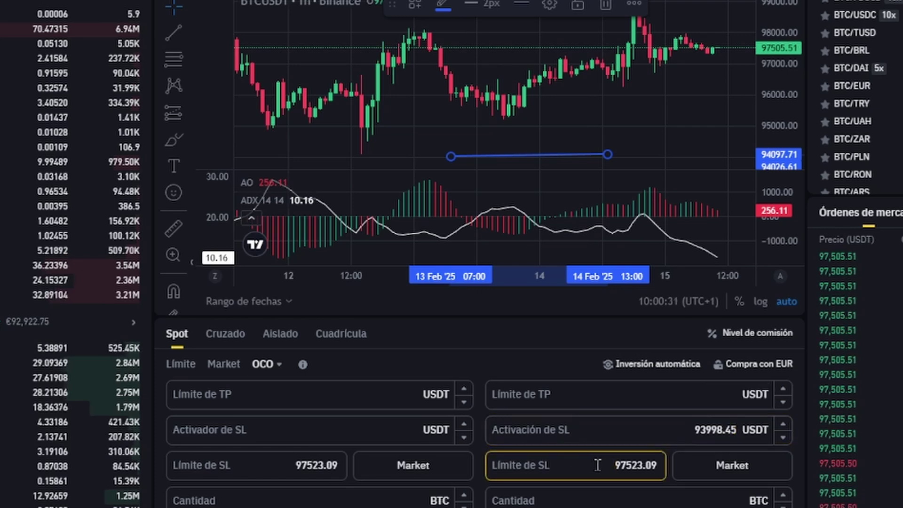
pyautogui.moveTo(611, 468); pyautogui.dragTo(659, 469)
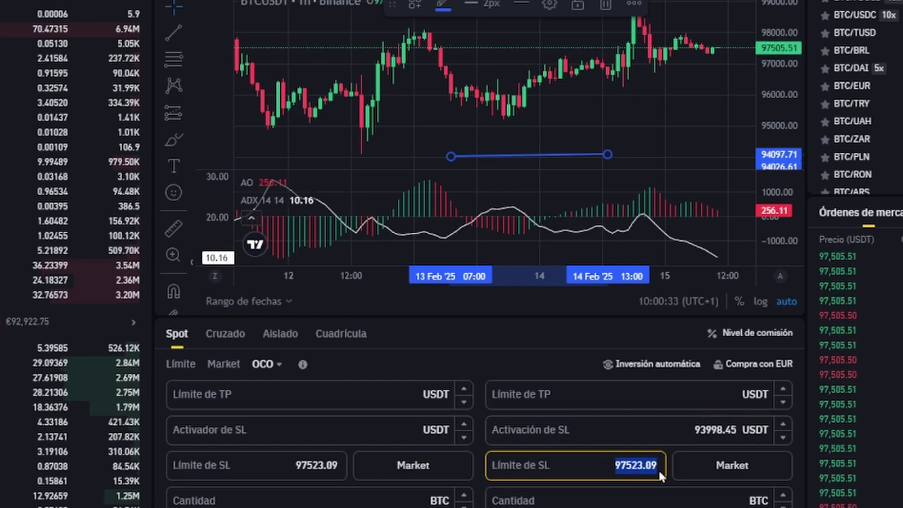
pyautogui.write('93')
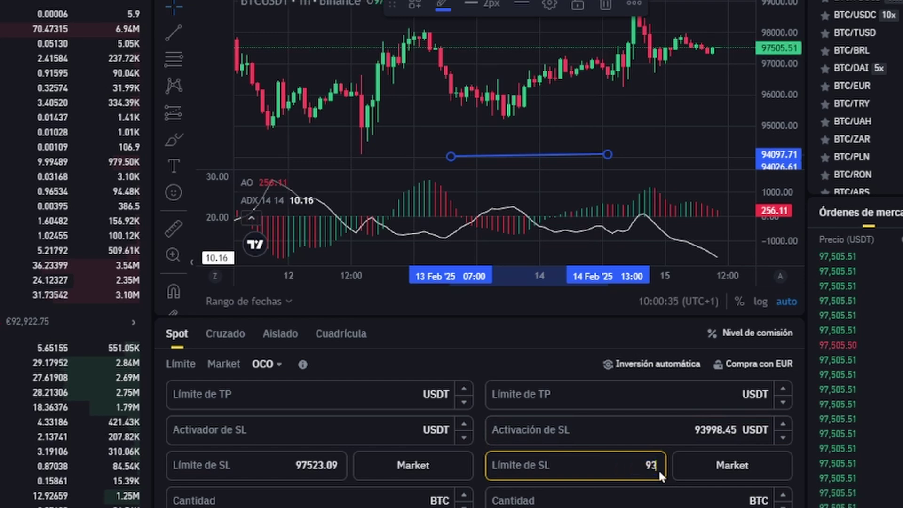
pyautogui.write('9995.45')
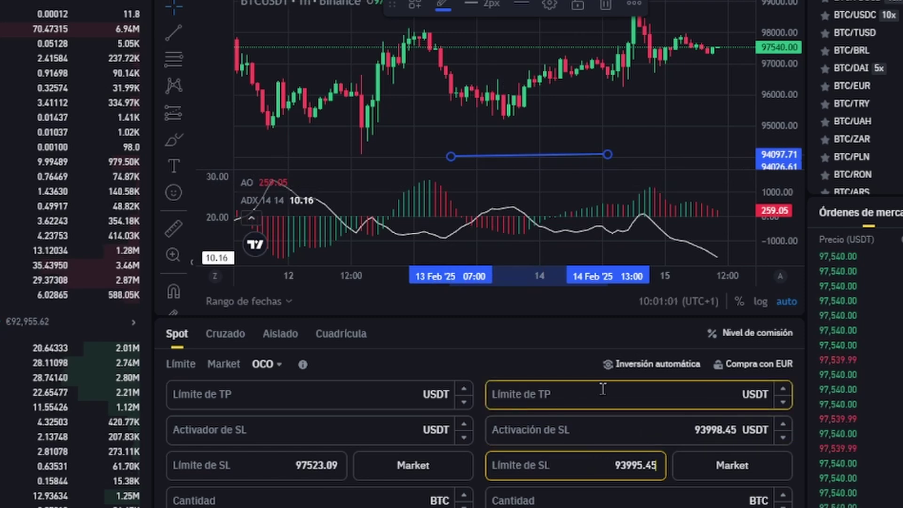
# Step: Set the take-profit limit of the BTC OCO sell order to 99999.87 USDT
pyautogui.click(659, 399)
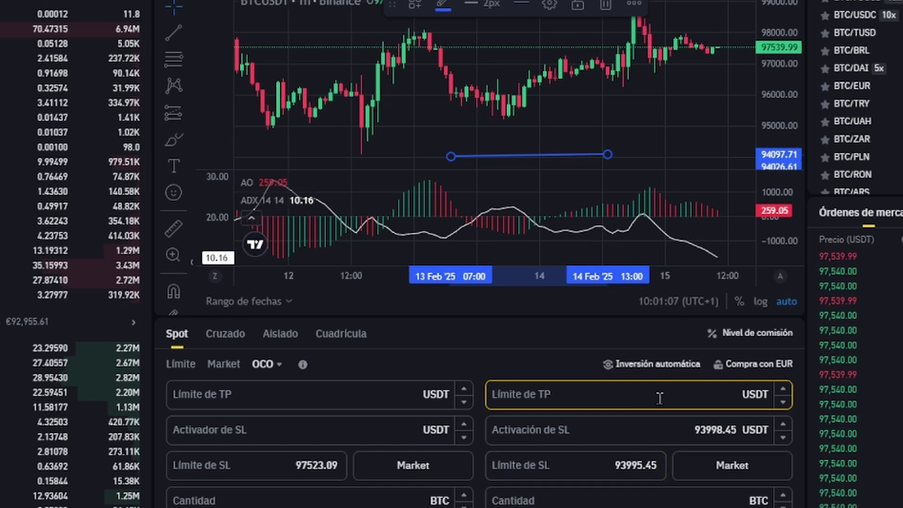
pyautogui.write('999')
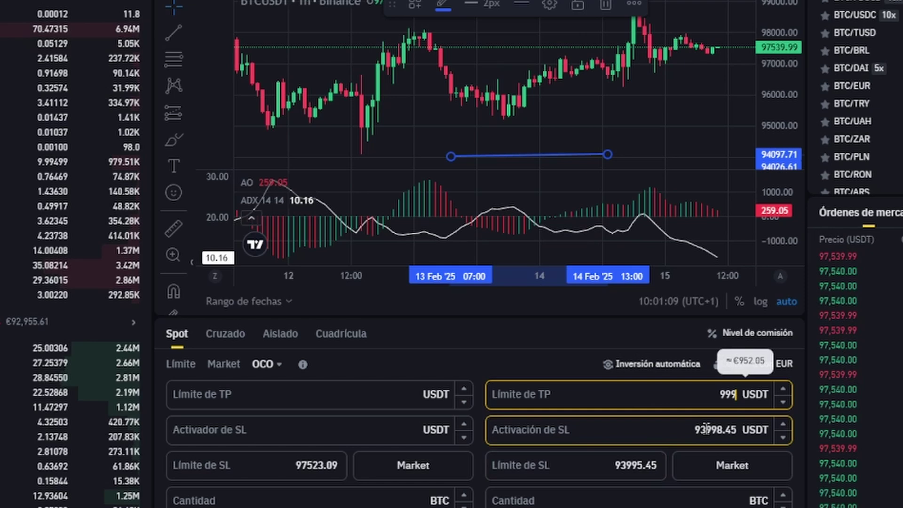
pyautogui.write('99')
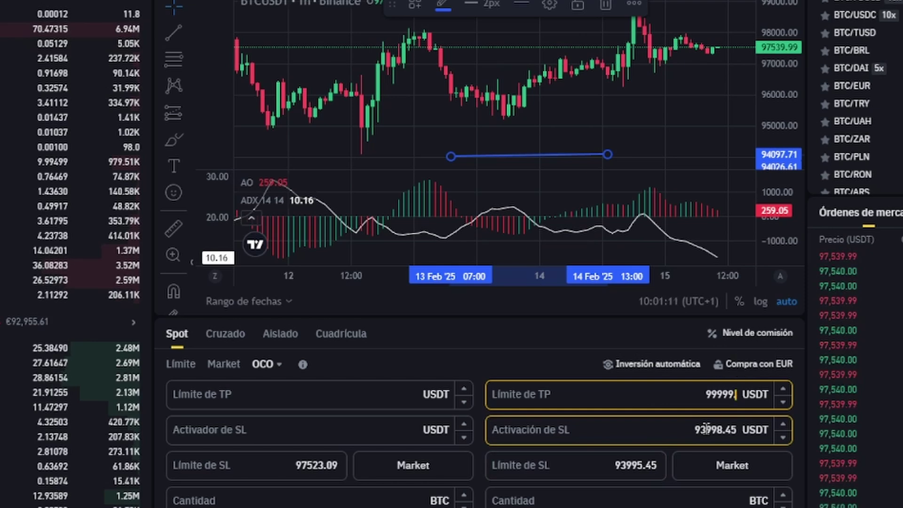
pyautogui.write('.87')
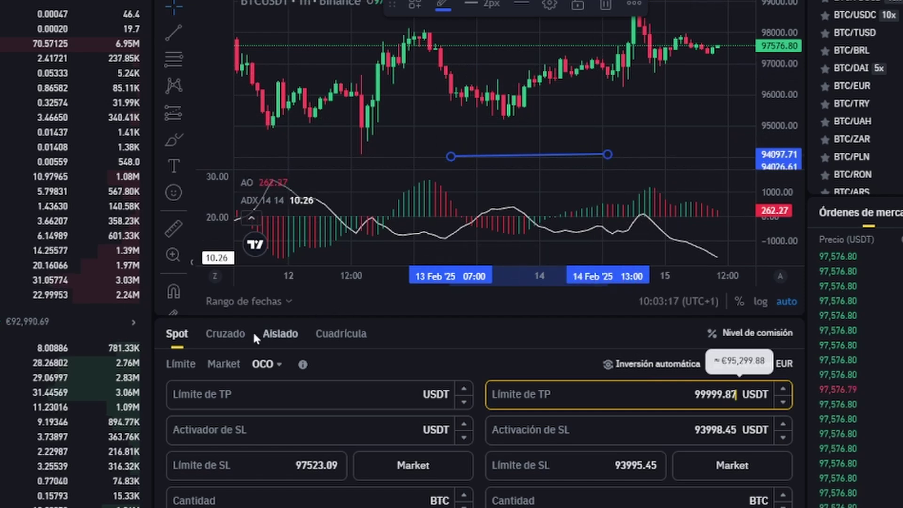
# Step: Switch the spot order type to Limit and set the BTC sell price to 109998.25 USDT
pyautogui.click(181, 364)
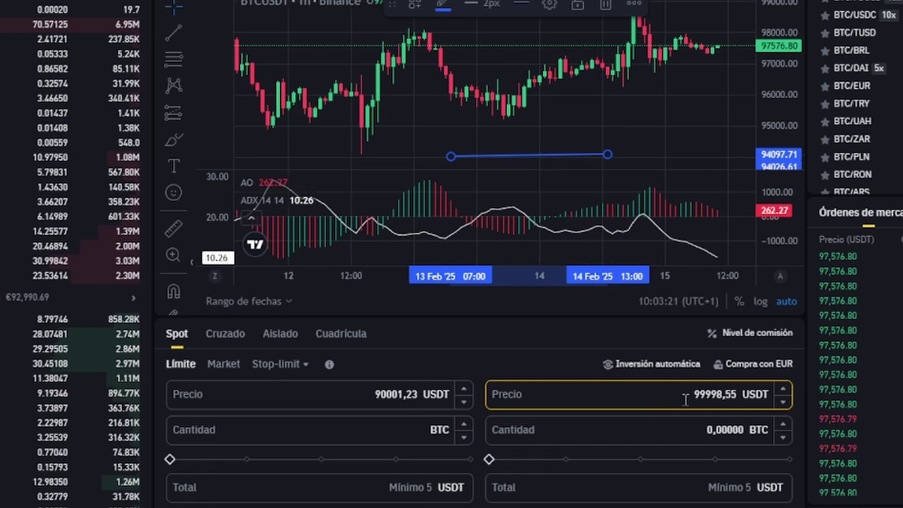
pyautogui.moveTo(695, 399); pyautogui.dragTo(738, 397)
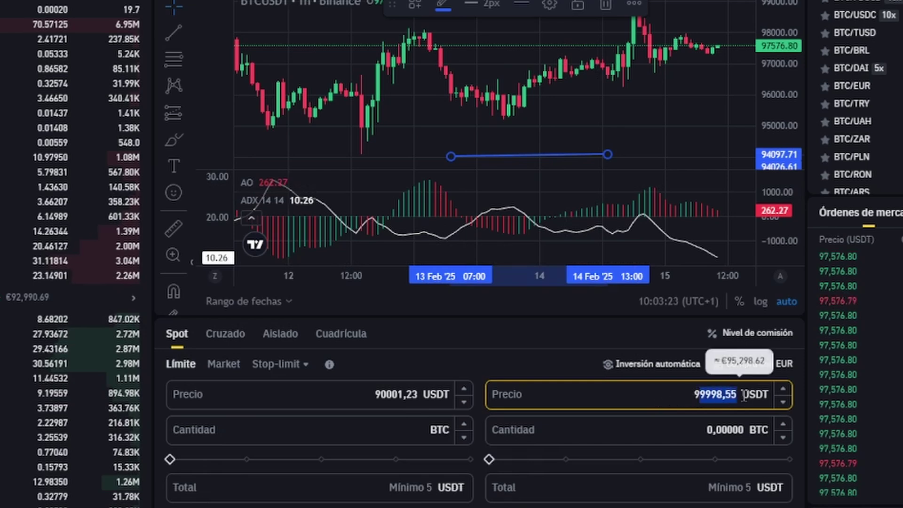
pyautogui.write('91')
pyautogui.press('BackSpace')
pyautogui.press('BackSpace')
pyautogui.press('BackSpace')
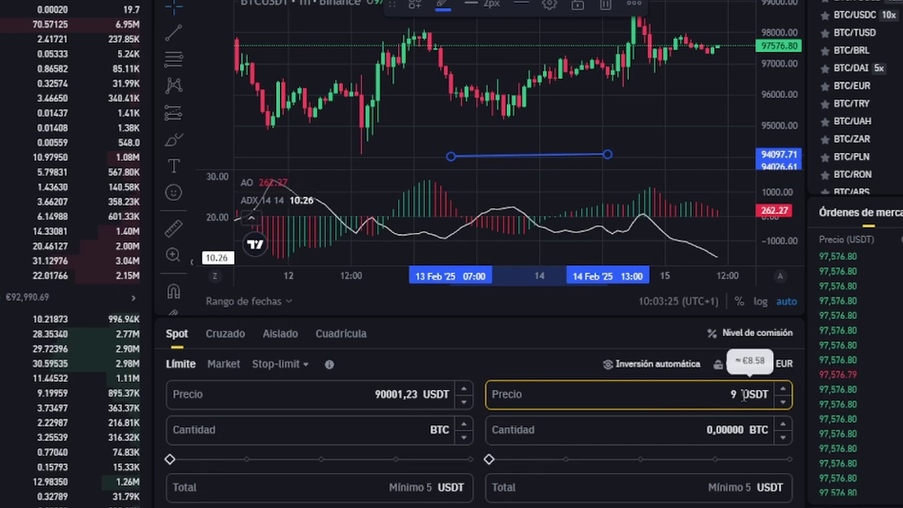
pyautogui.write('10')
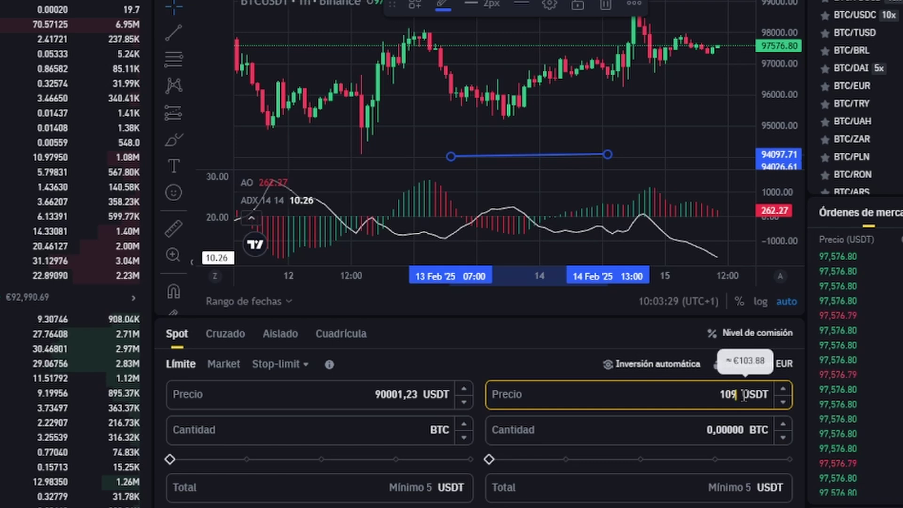
pyautogui.write('9998.25')
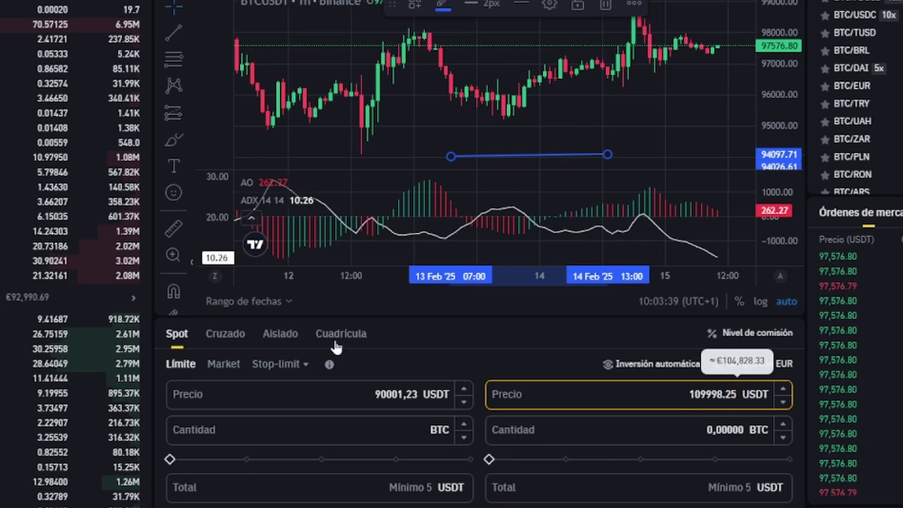
# Step: Display the available conditional order types for the BTC spot order
pyautogui.moveTo(306, 370)
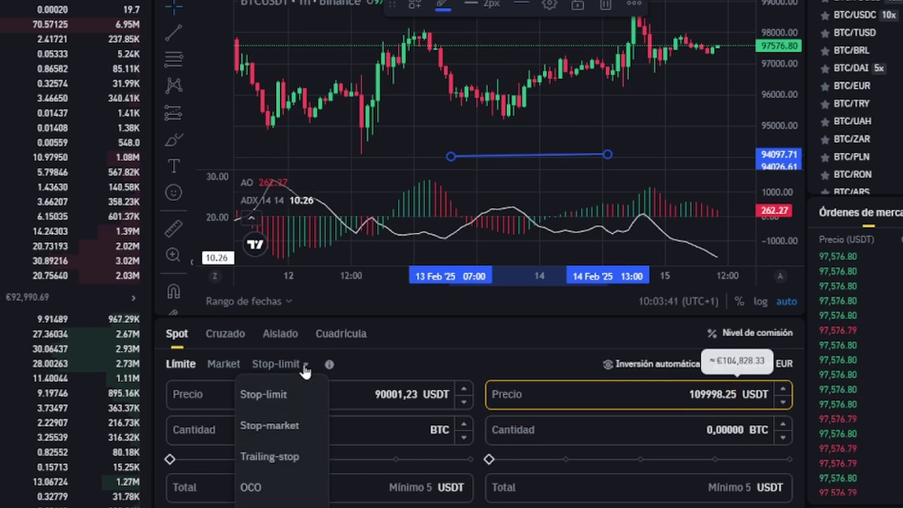